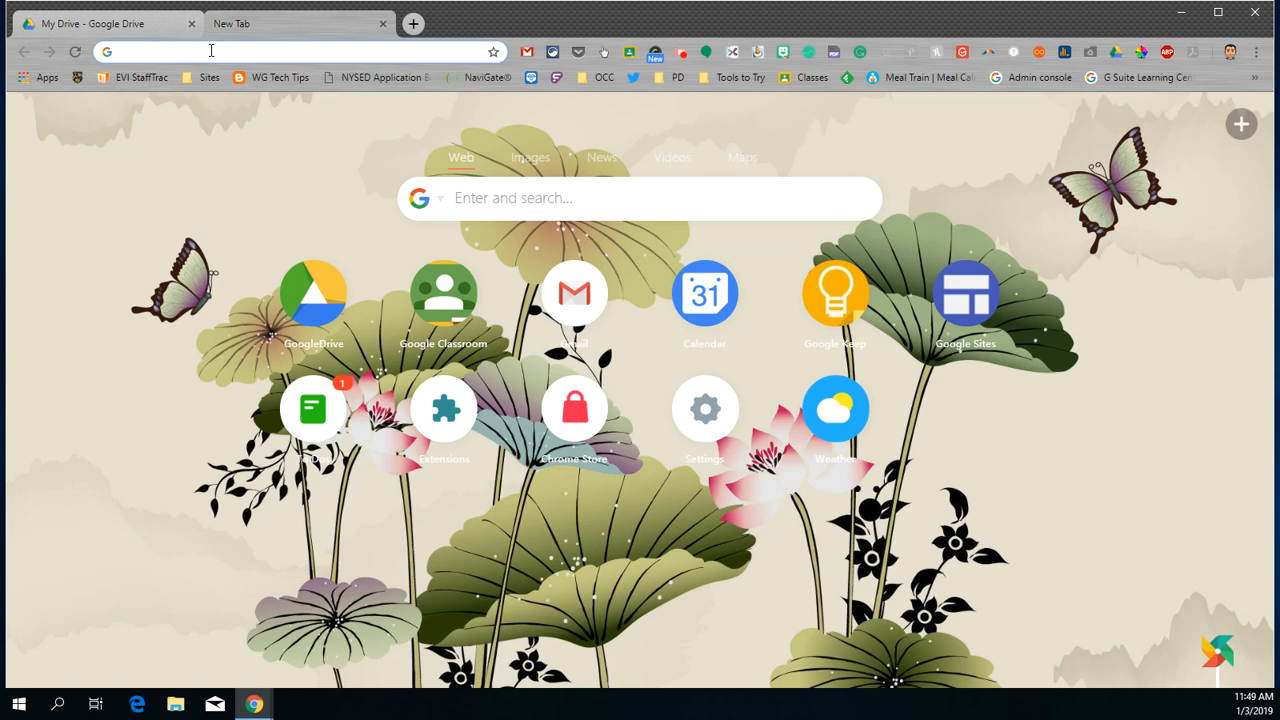
- Open flippity.net and look through the available spreadsheet activity templates
type("flippity.ne")
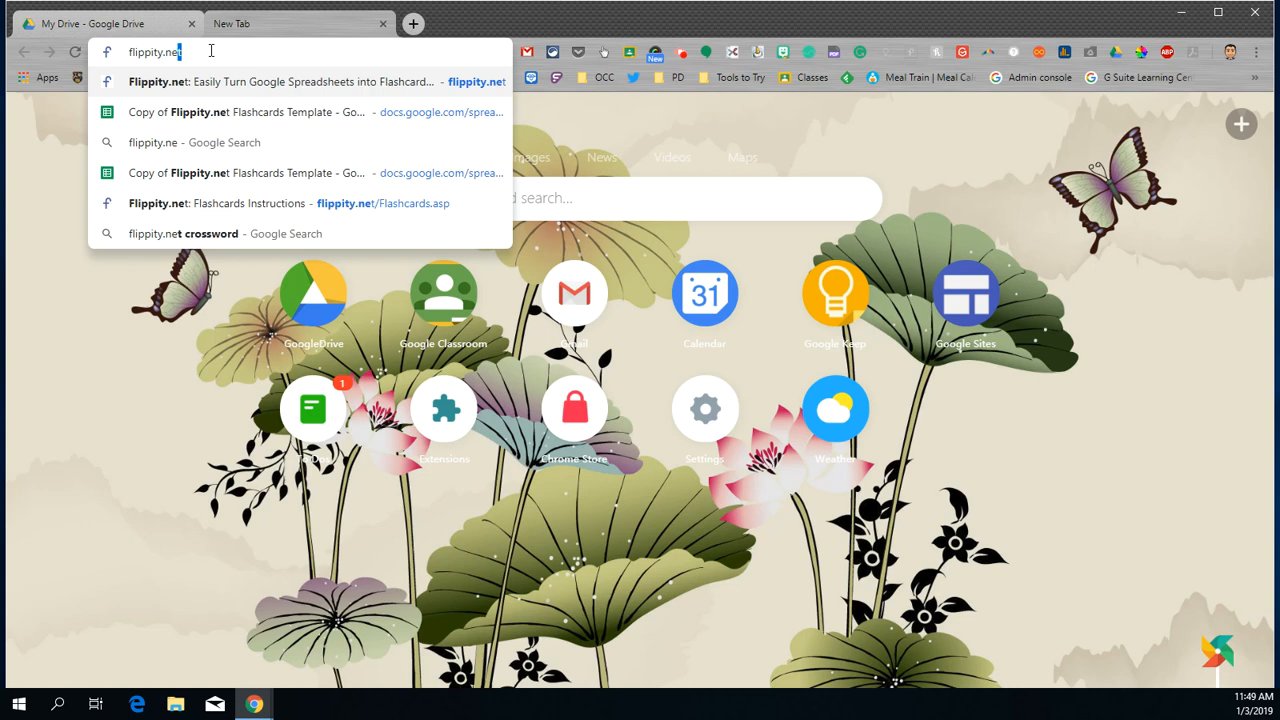
key("Return")
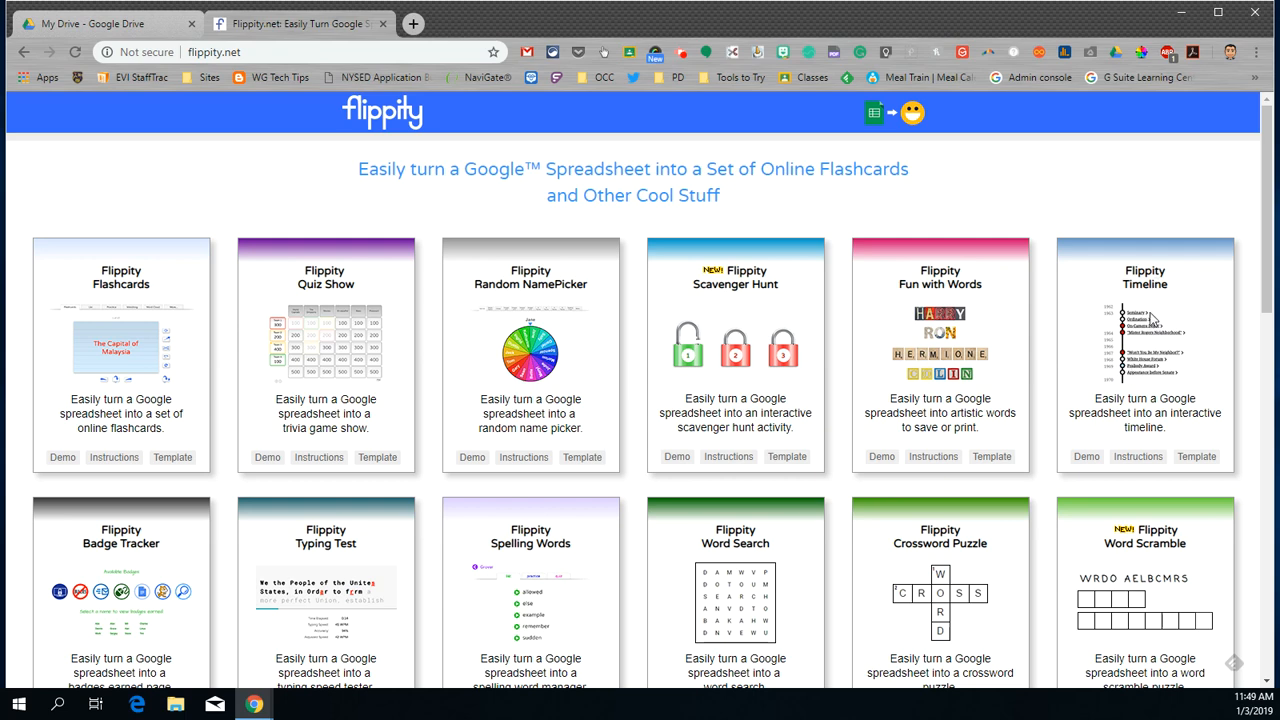
scroll(1133, 325, "down", 4)
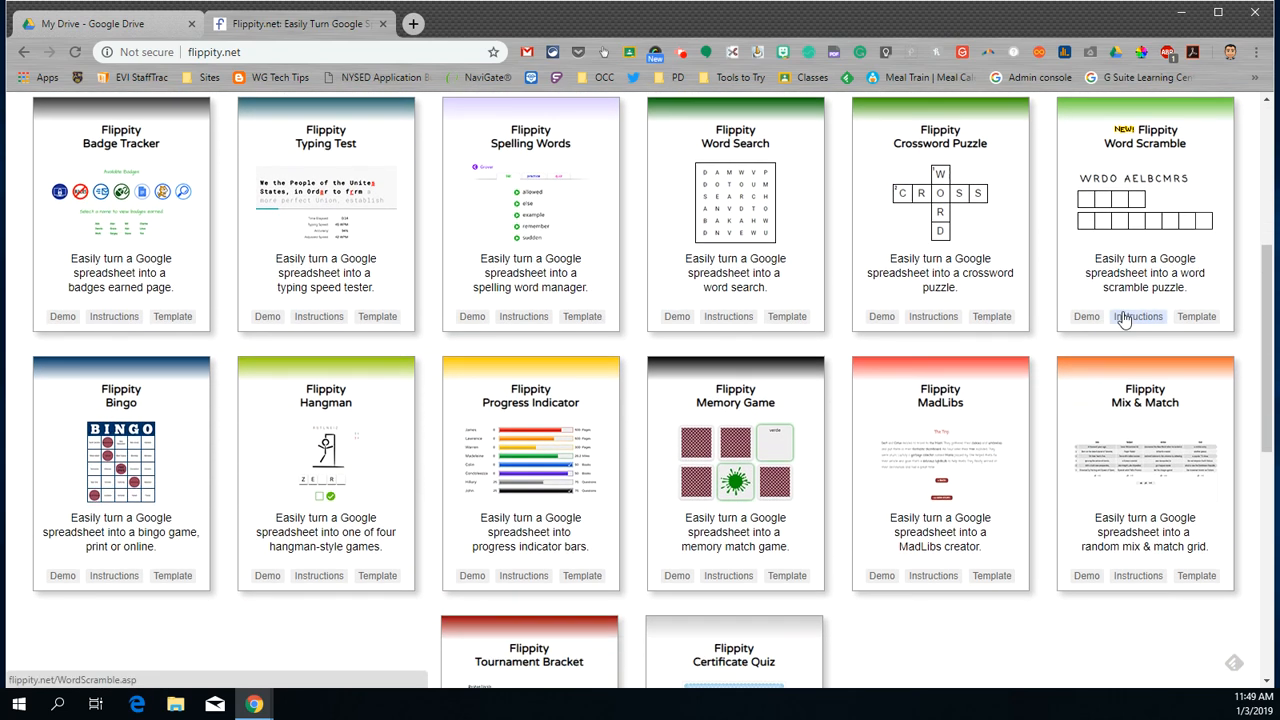
scroll(1123, 318, "down", 3)
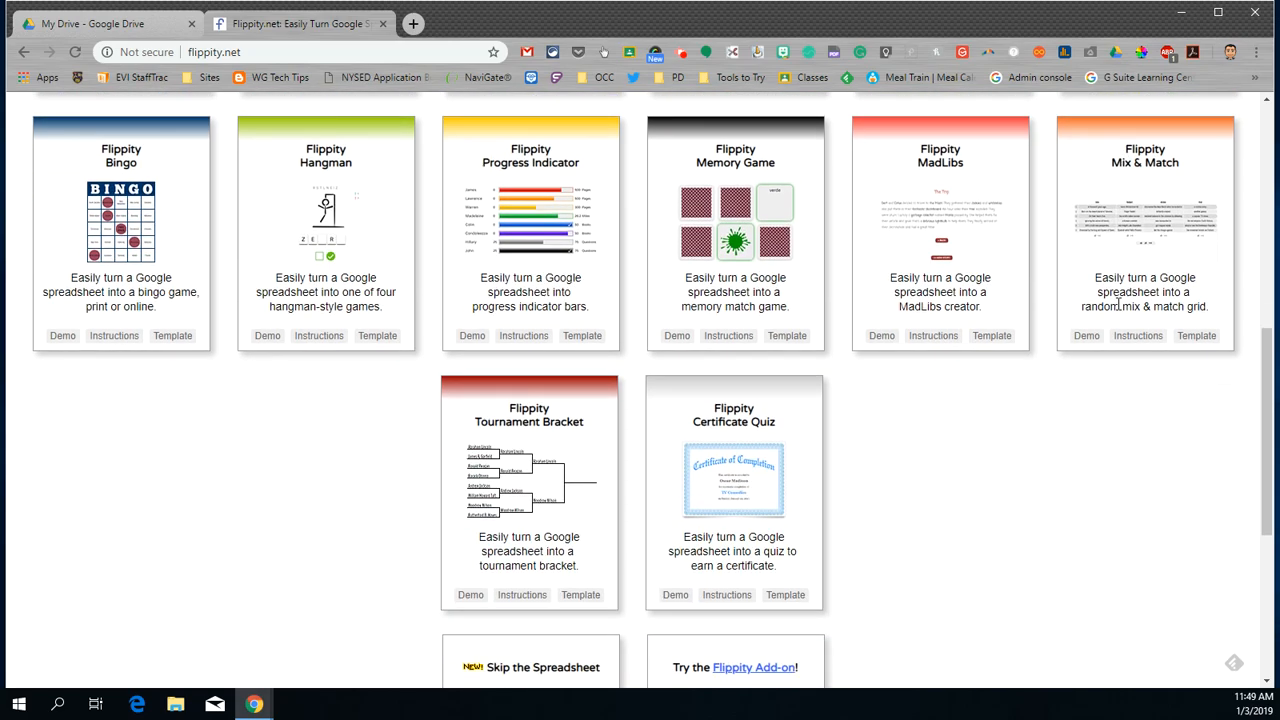
scroll(1117, 304, "down", 2)
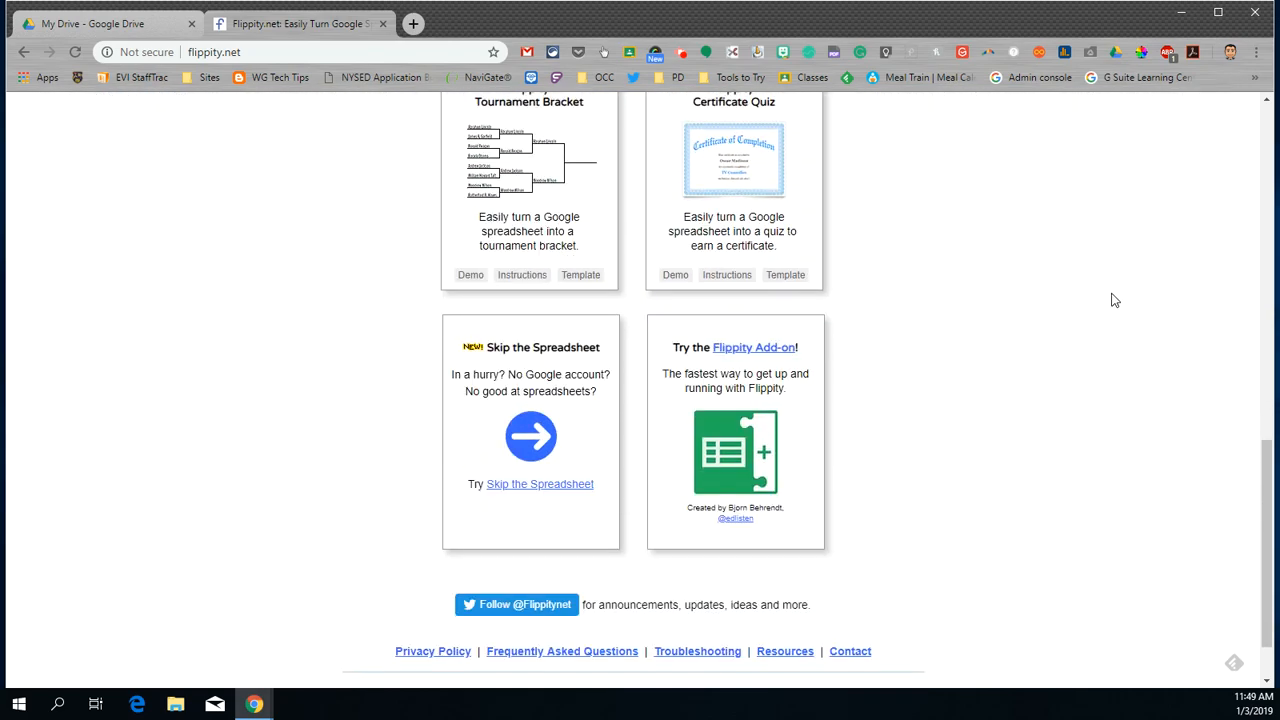
scroll(1112, 298, "up", 9)
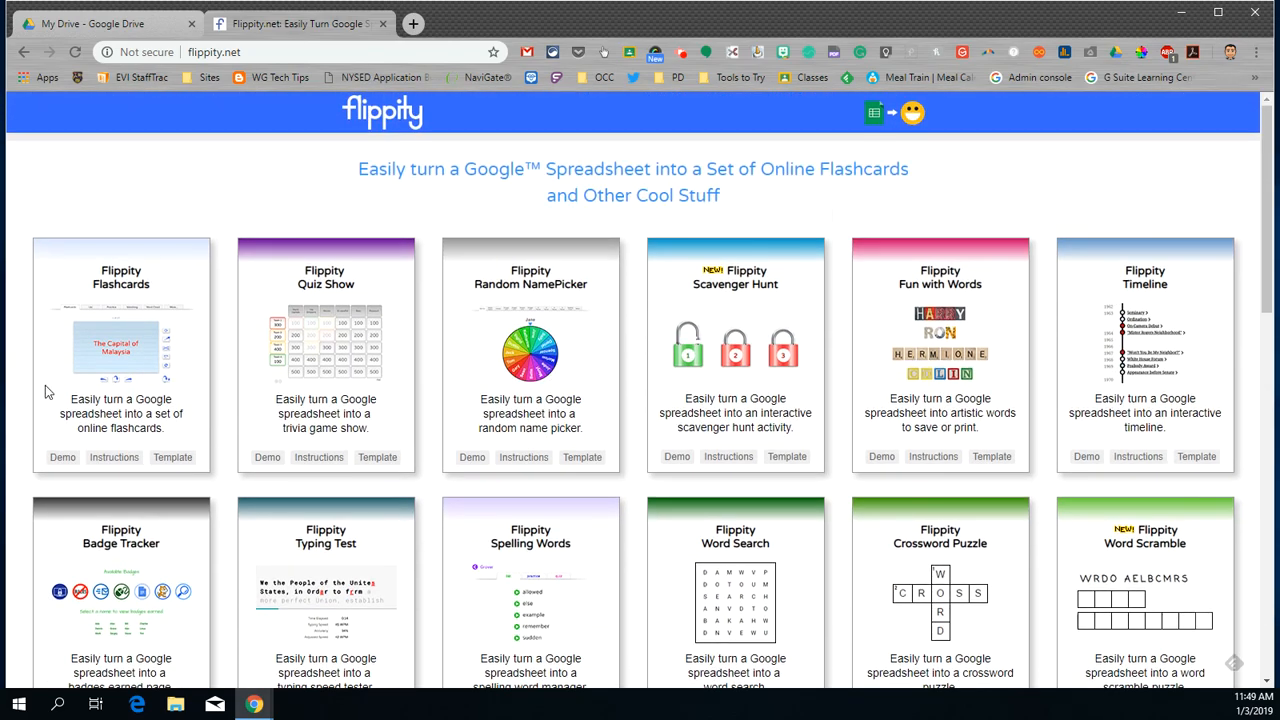
- Open the Flippity Flashcards instructions and make a copy of the linked Google Sheets template
left_click(112, 459)
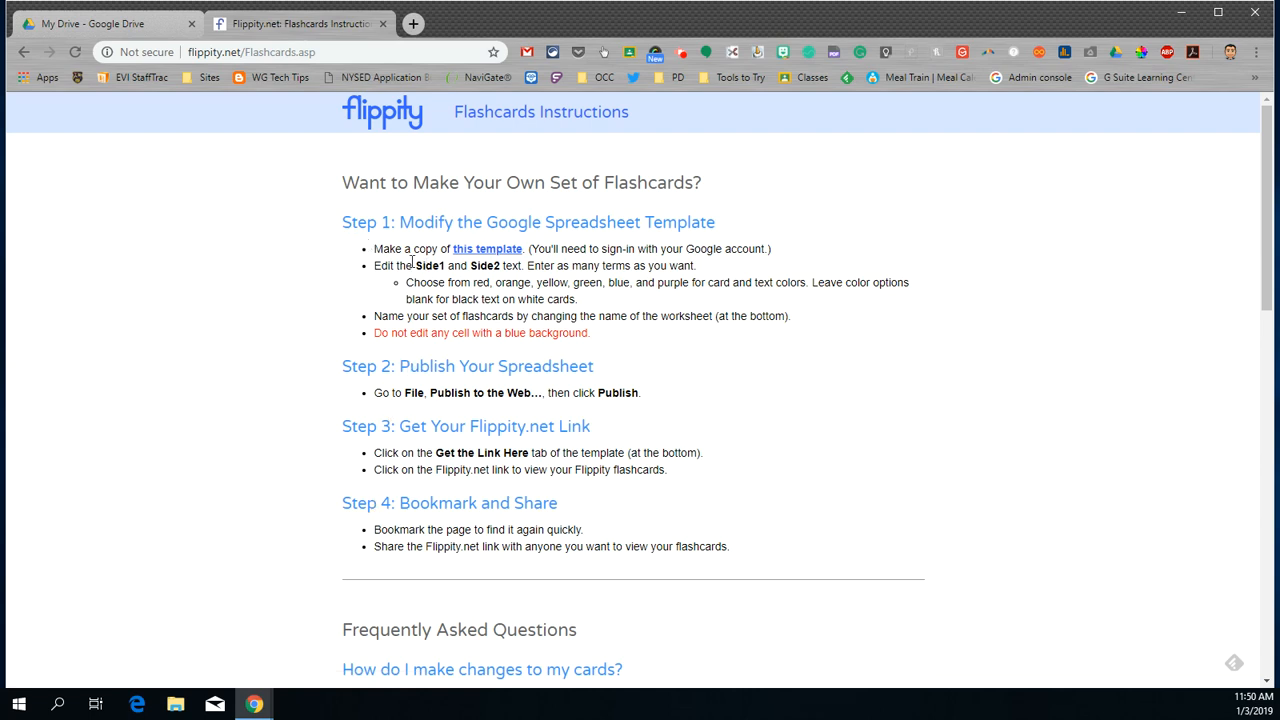
left_click(485, 254)
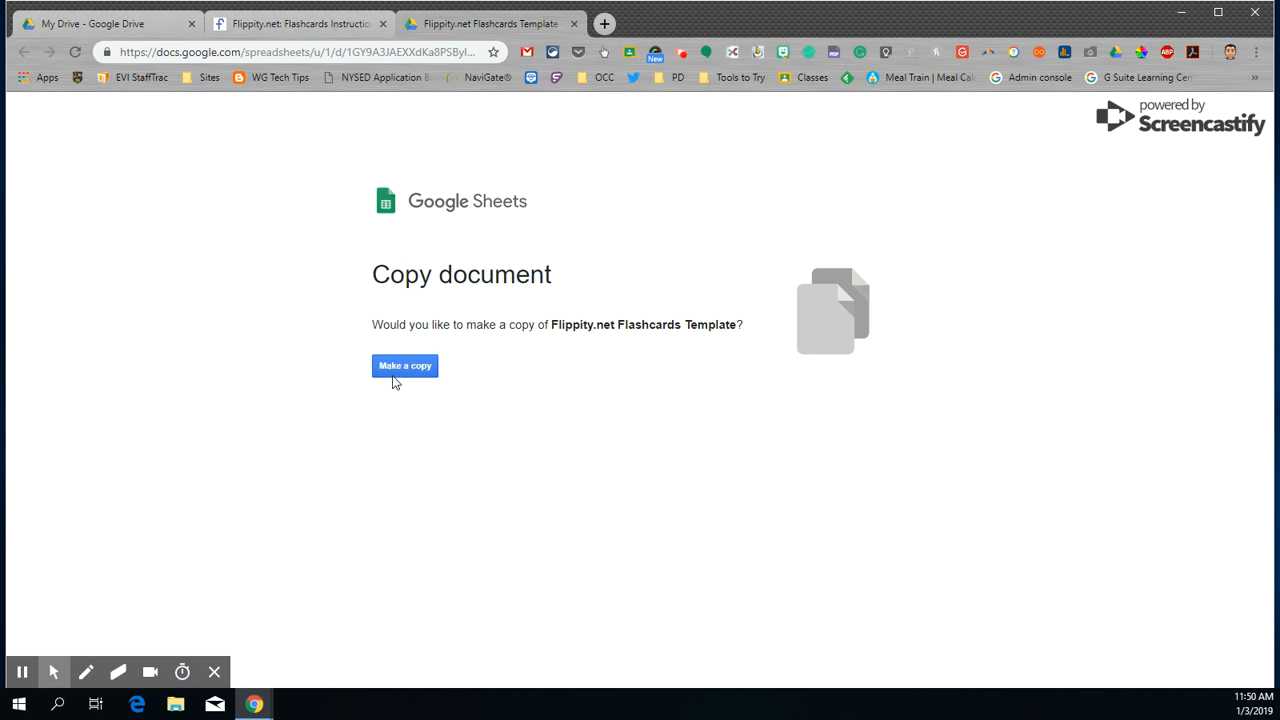
left_click(406, 368)
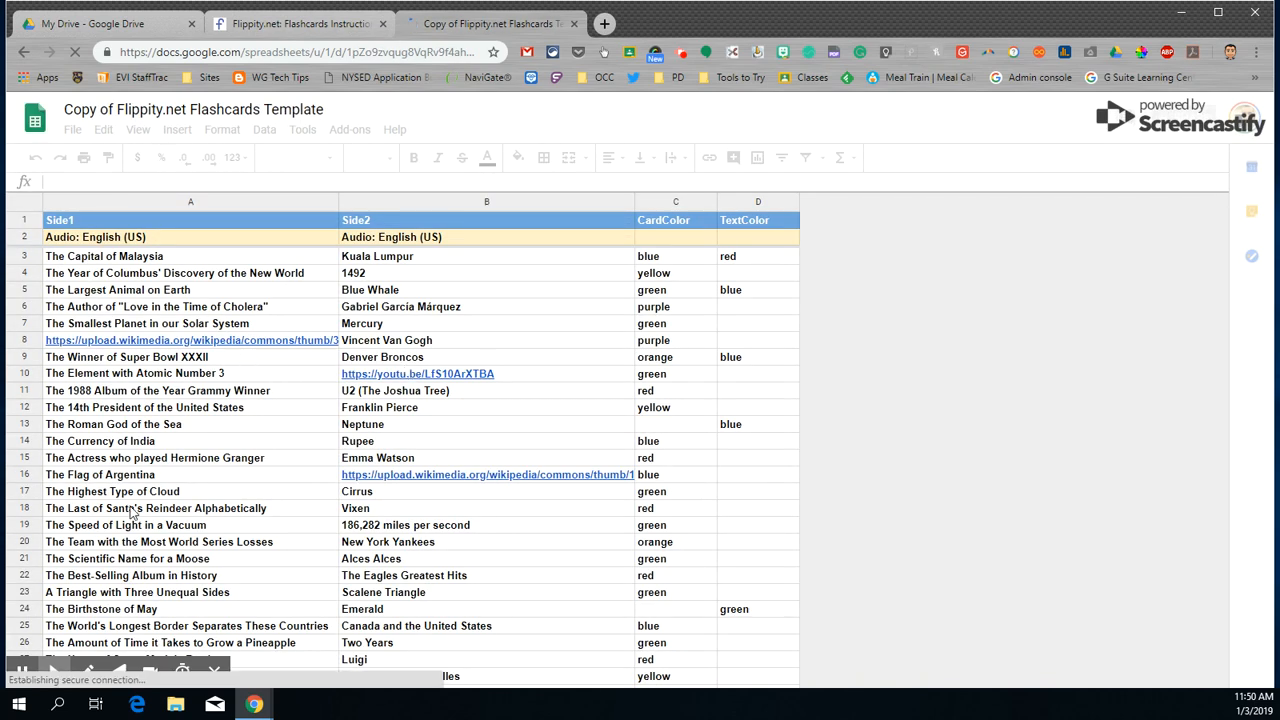
- Review the template editing instructions on the Flippity page and return to the copied flashcards spreadsheet
left_click(285, 24)
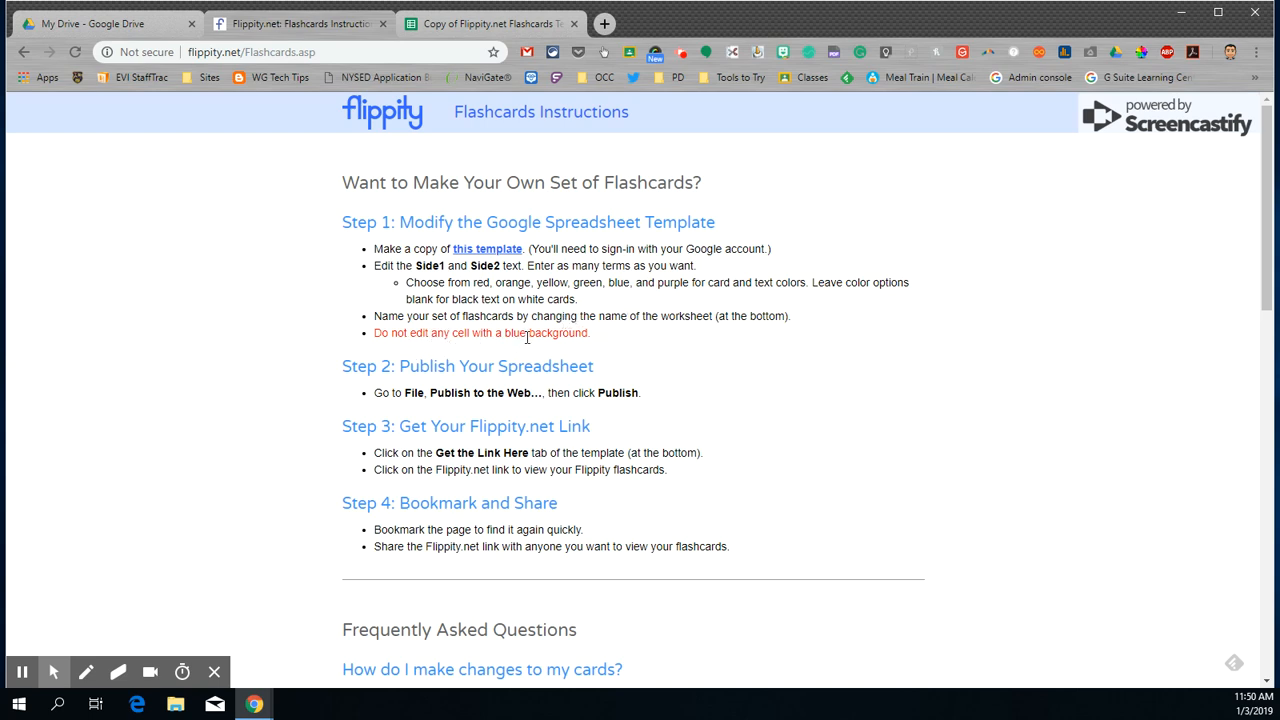
left_click(476, 28)
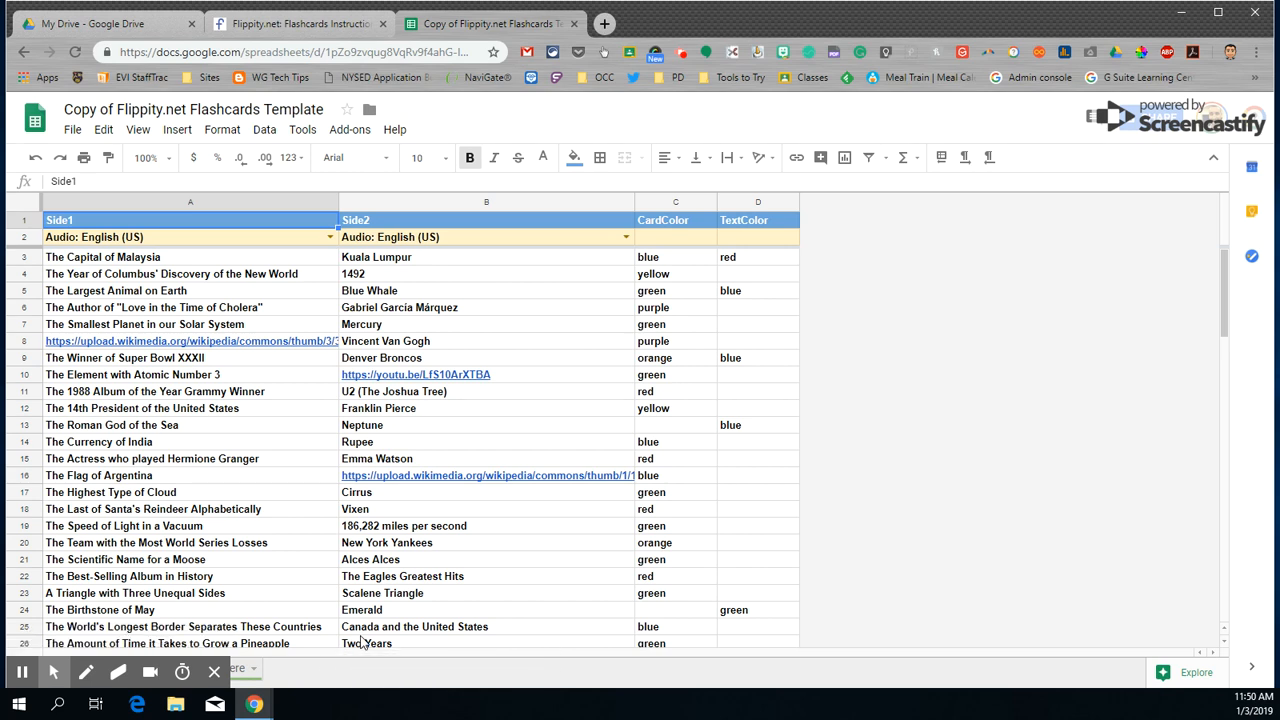
key("alt+t")
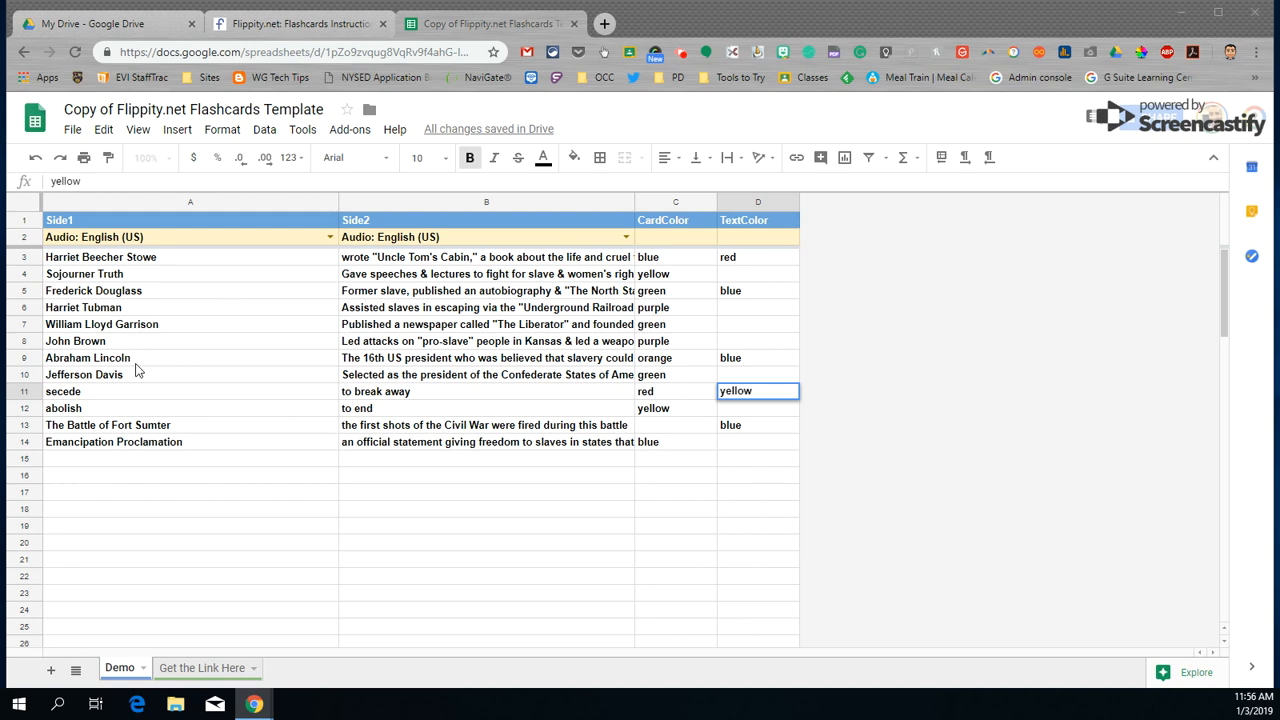
- Check the naming instruction on the Flippity page and rename the spreadsheet's Demo sheet to "civil war"
left_click(265, 30)
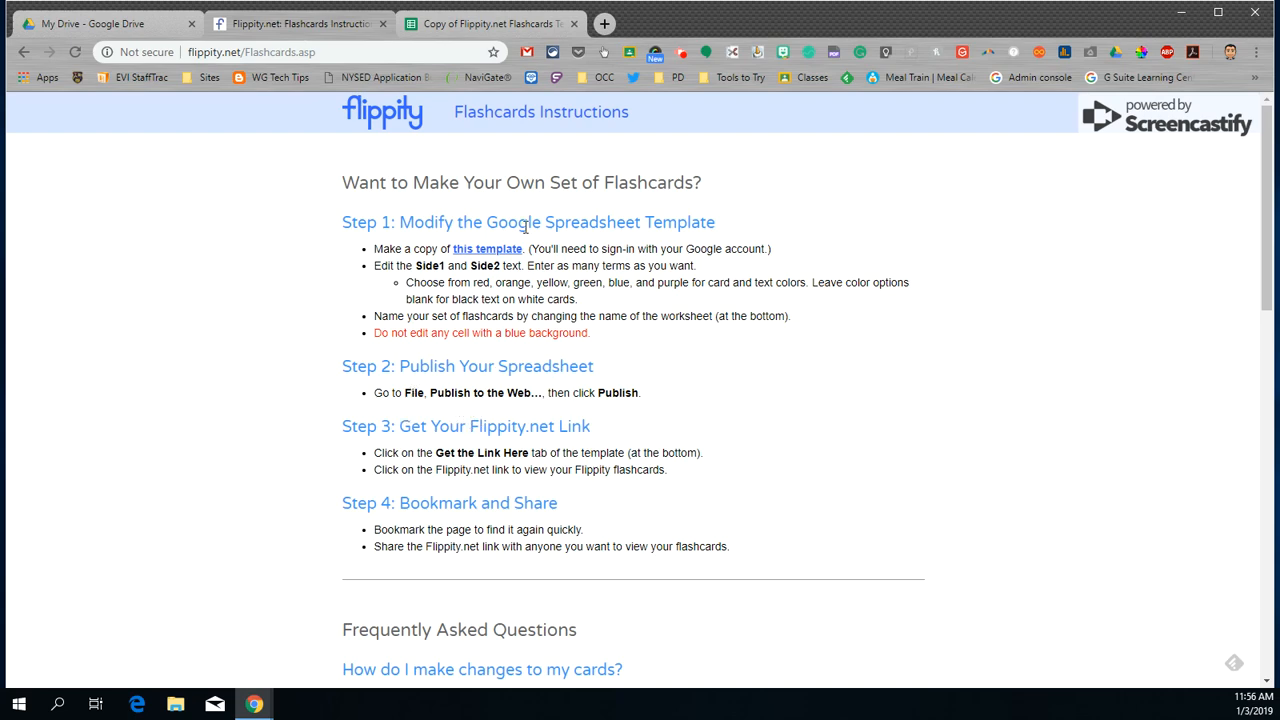
left_click(452, 30)
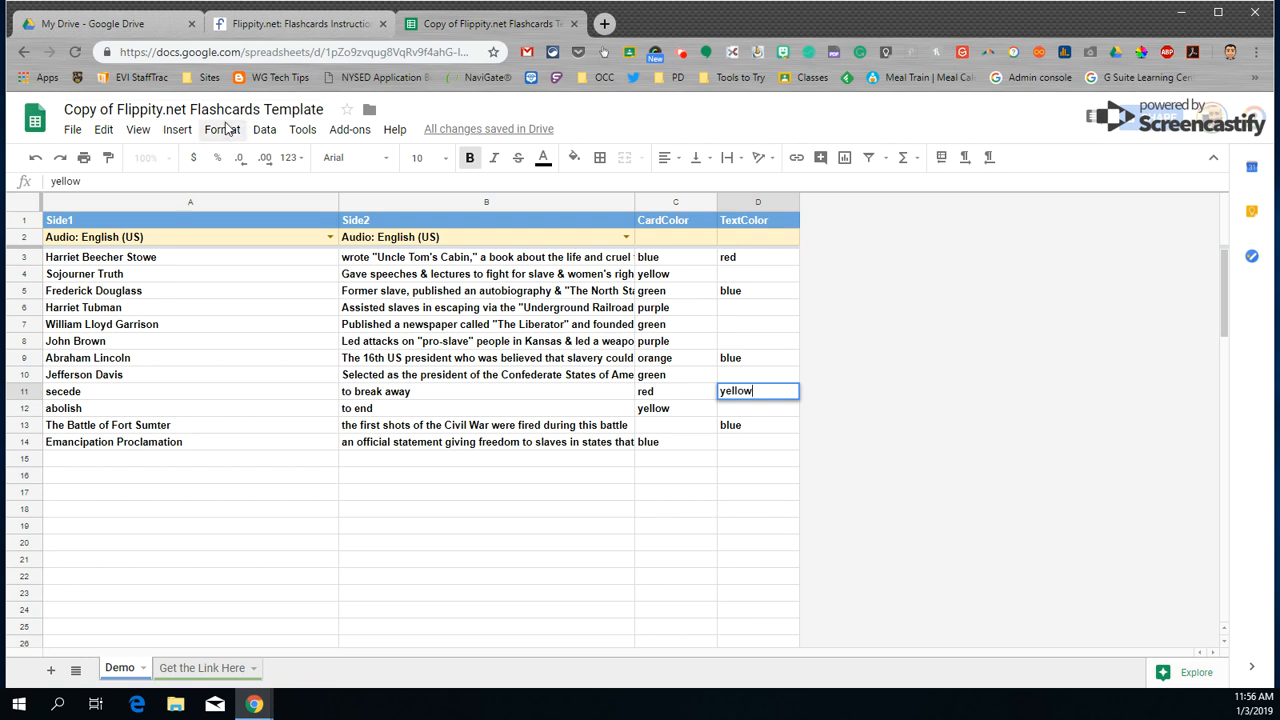
left_click(143, 668)
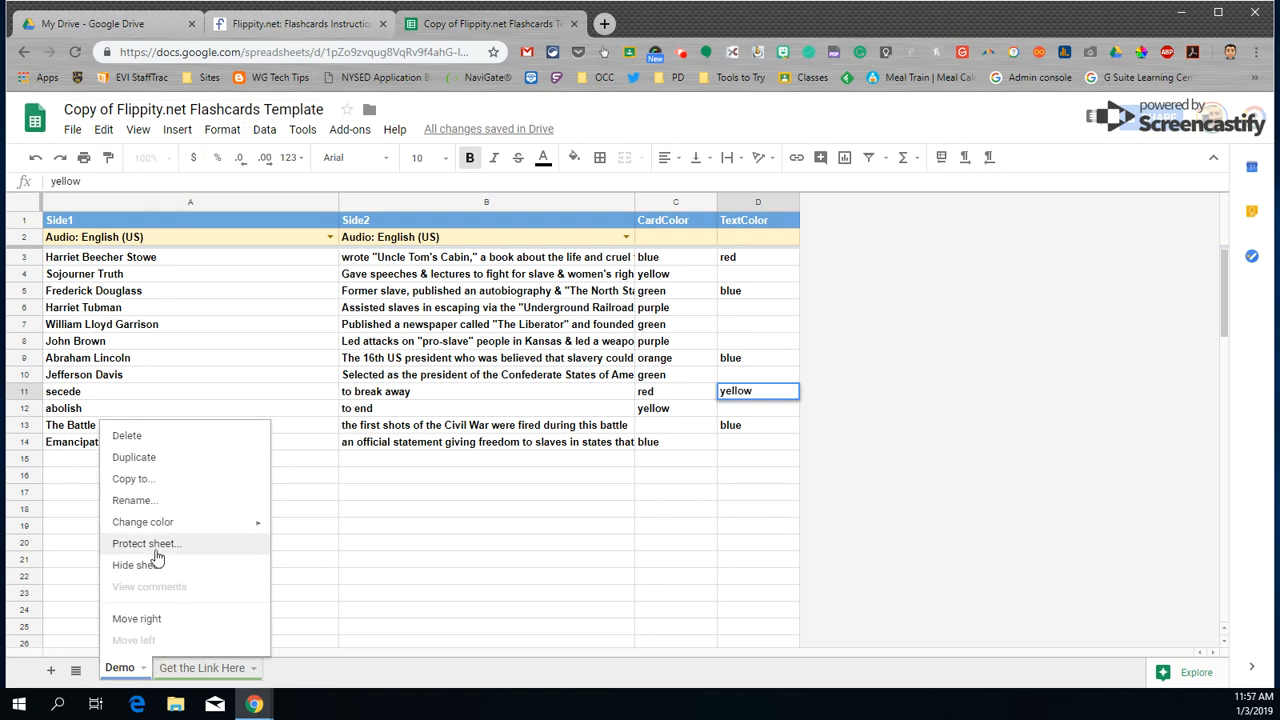
left_click(149, 502)
type("c")
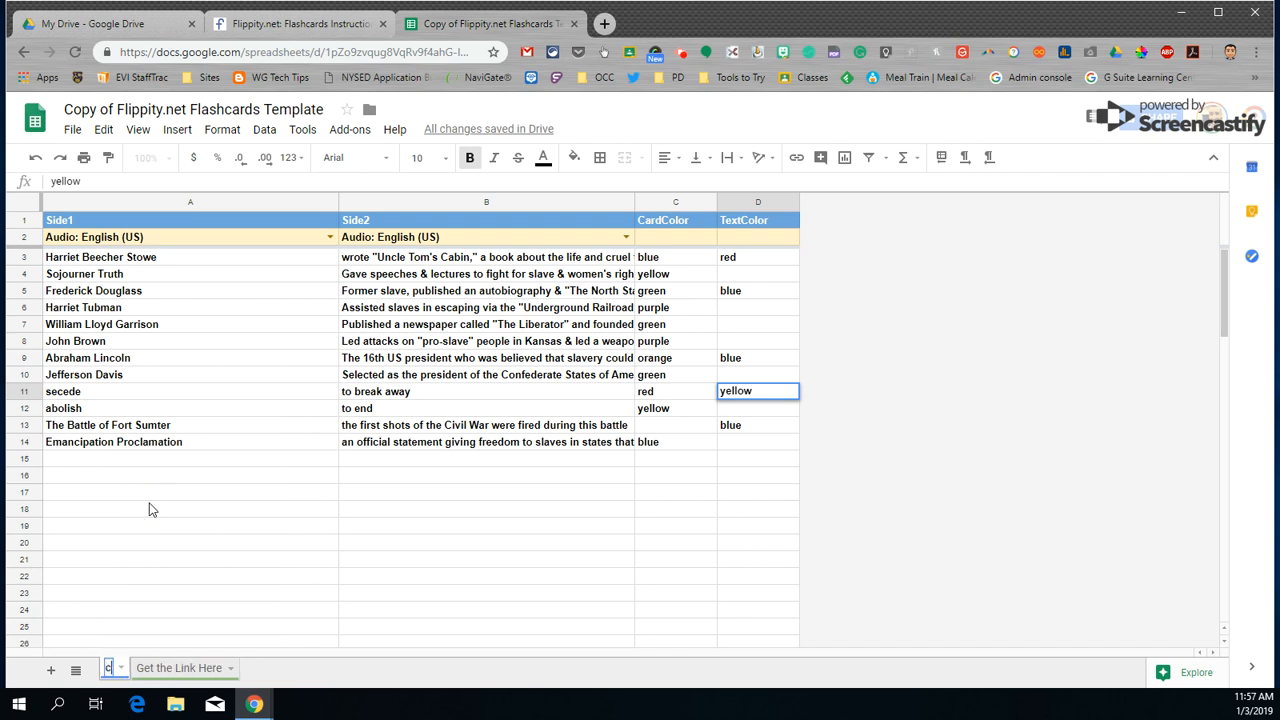
type("ivil war")
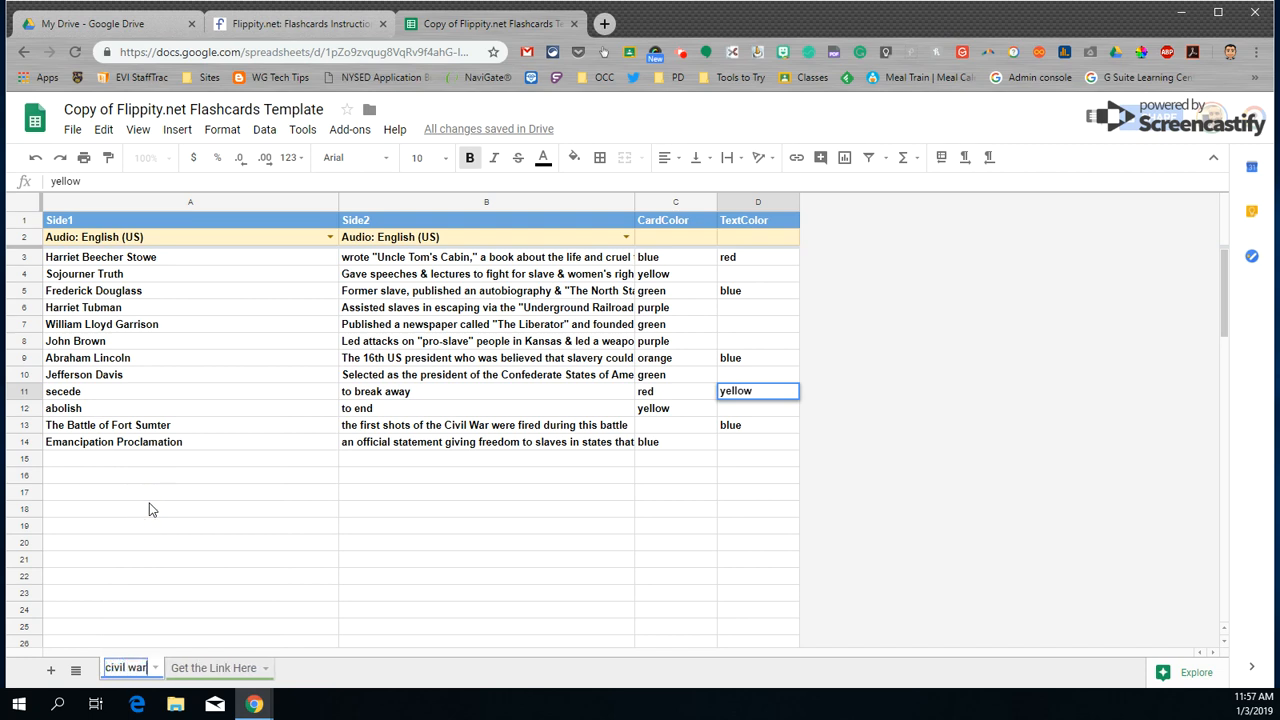
key("Return")
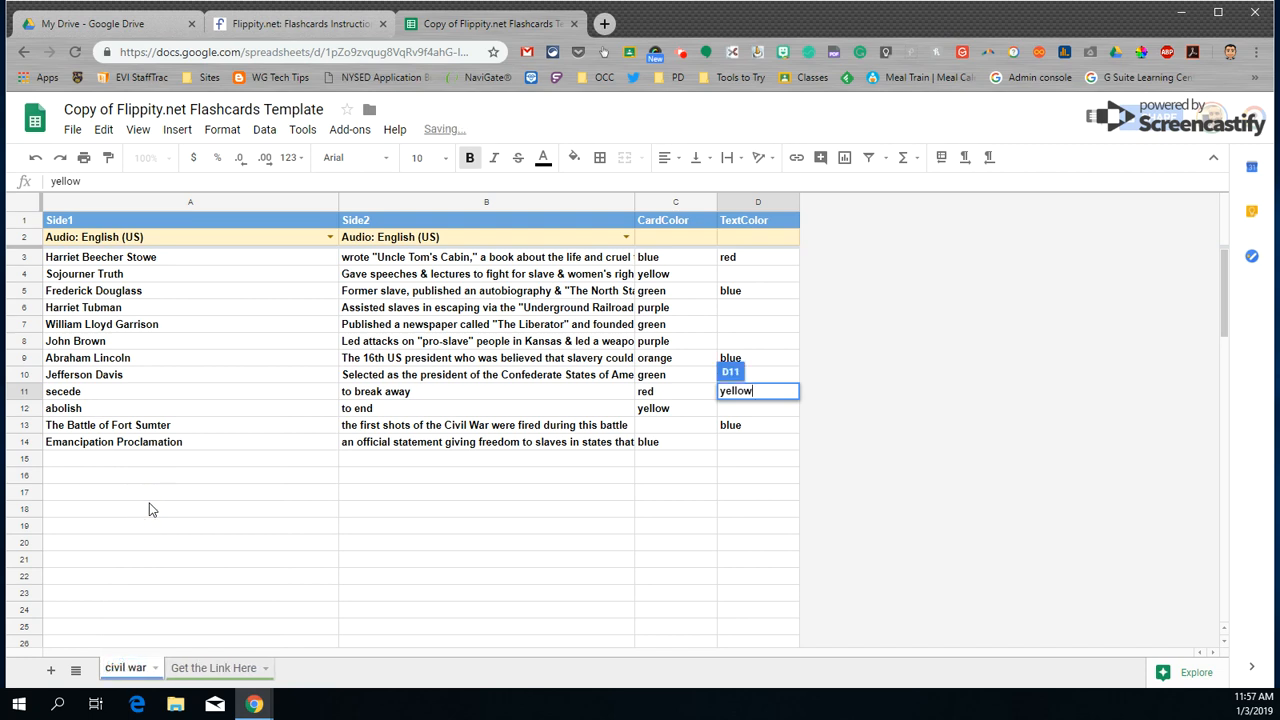
left_click(156, 668)
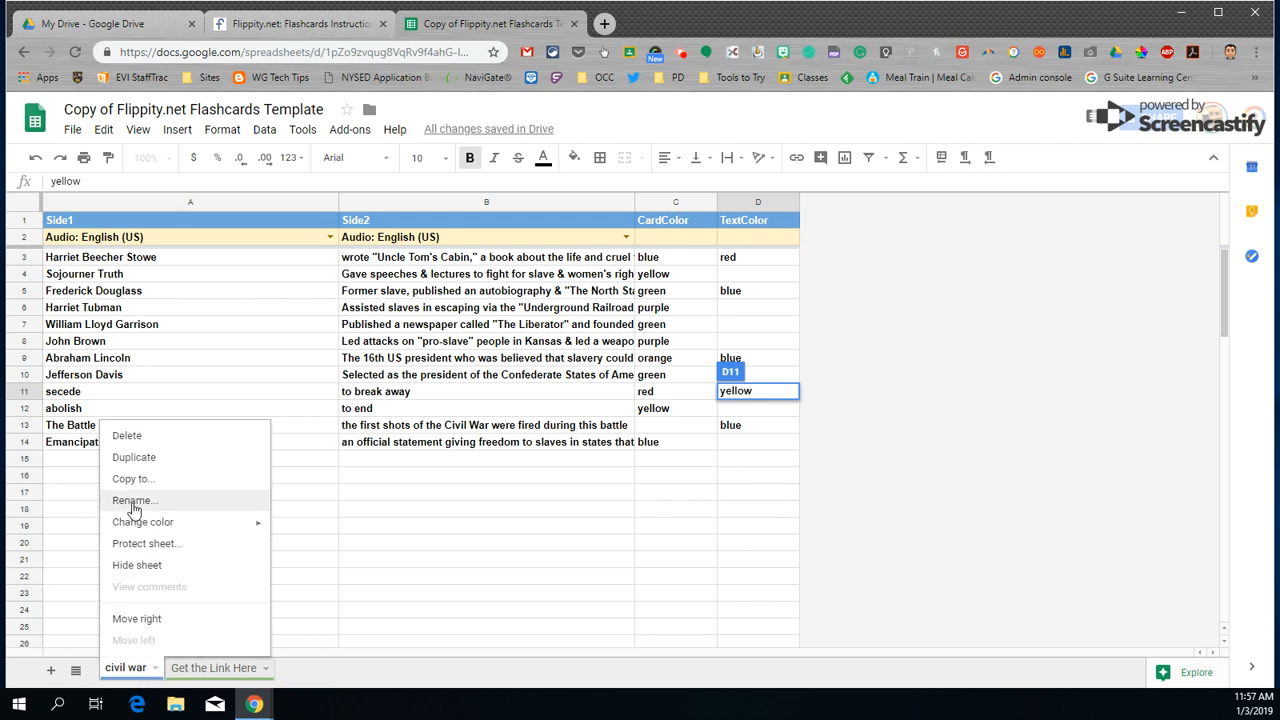
left_click(437, 597)
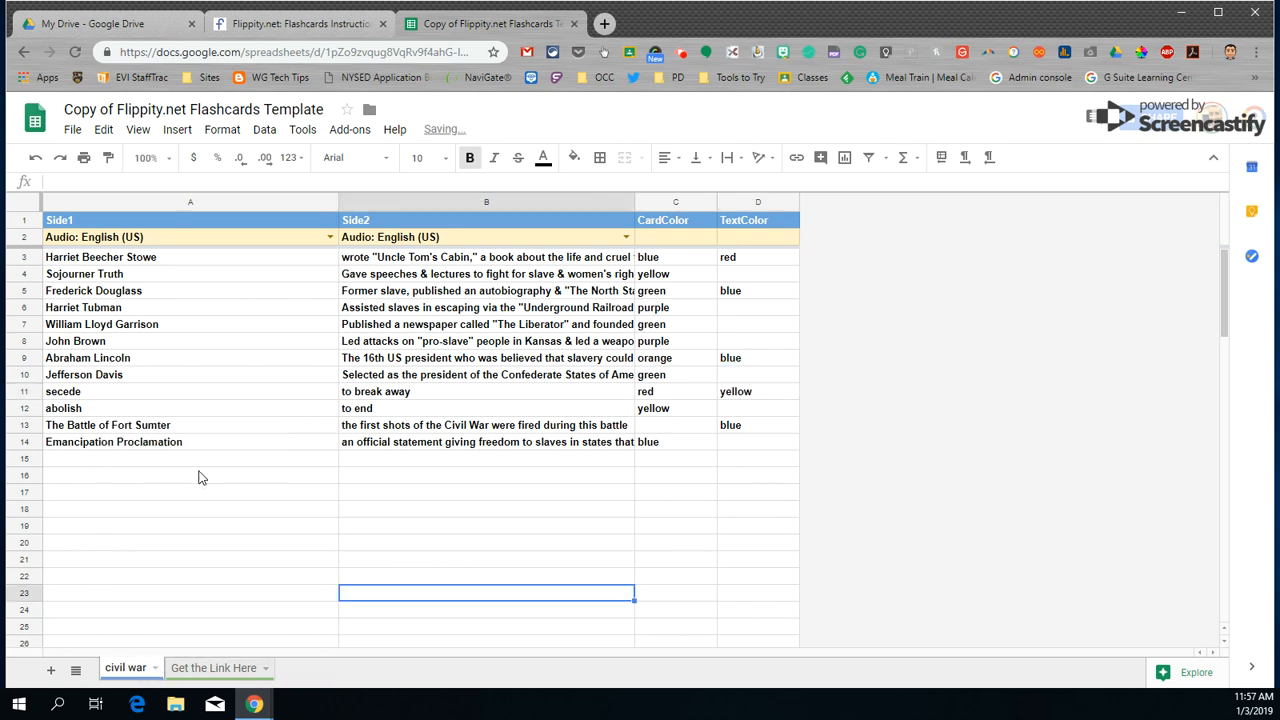
- Publish the entire document to the web as a web page and confirm the publication
left_click(63, 134)
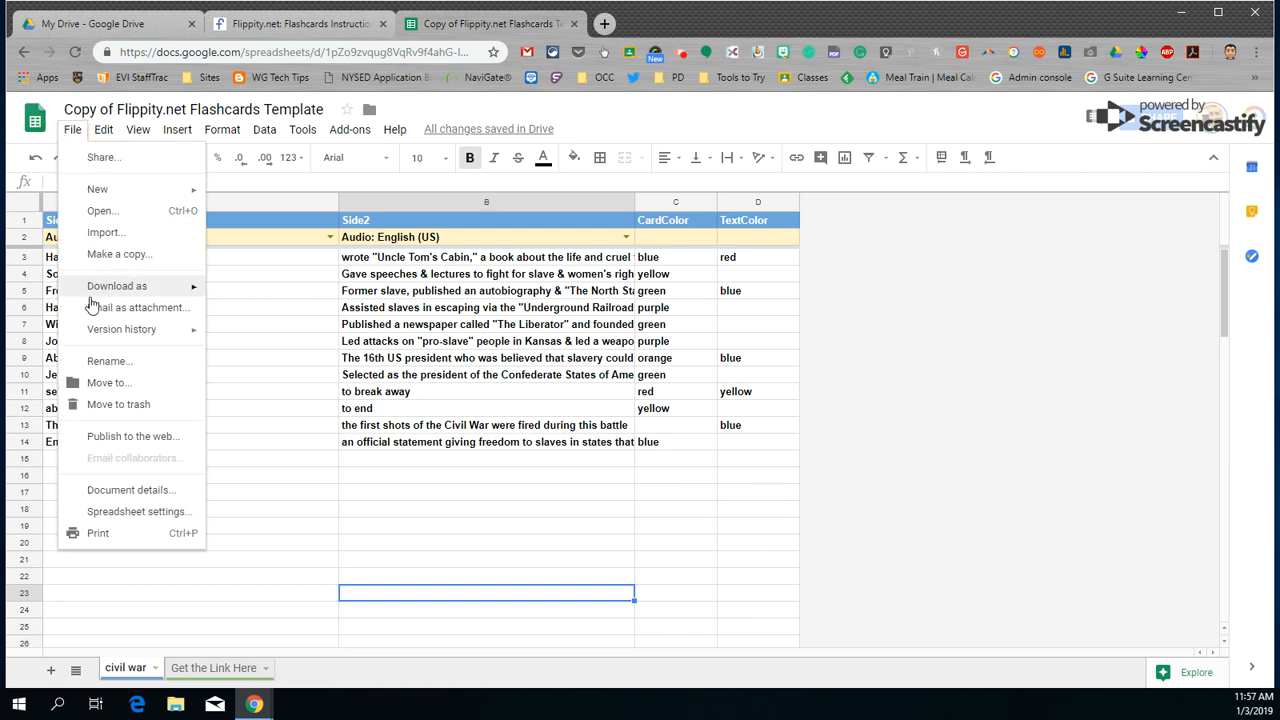
mouse_move(95, 338)
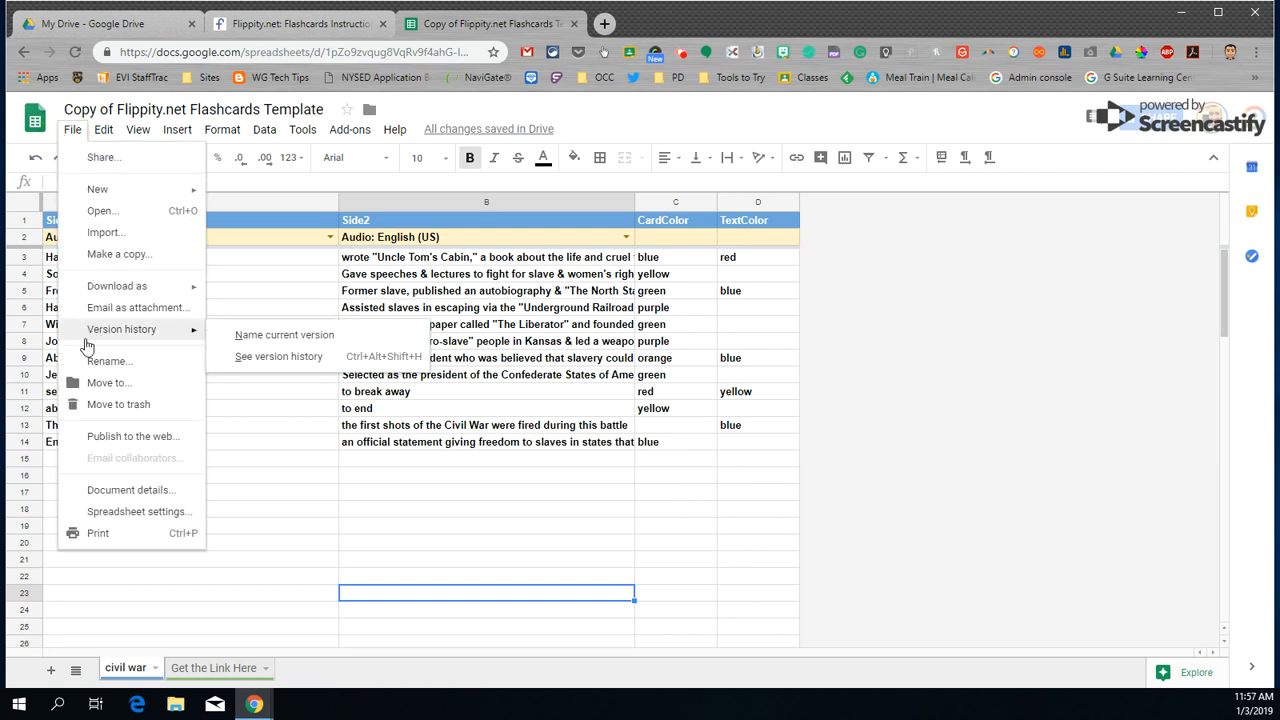
left_click(110, 436)
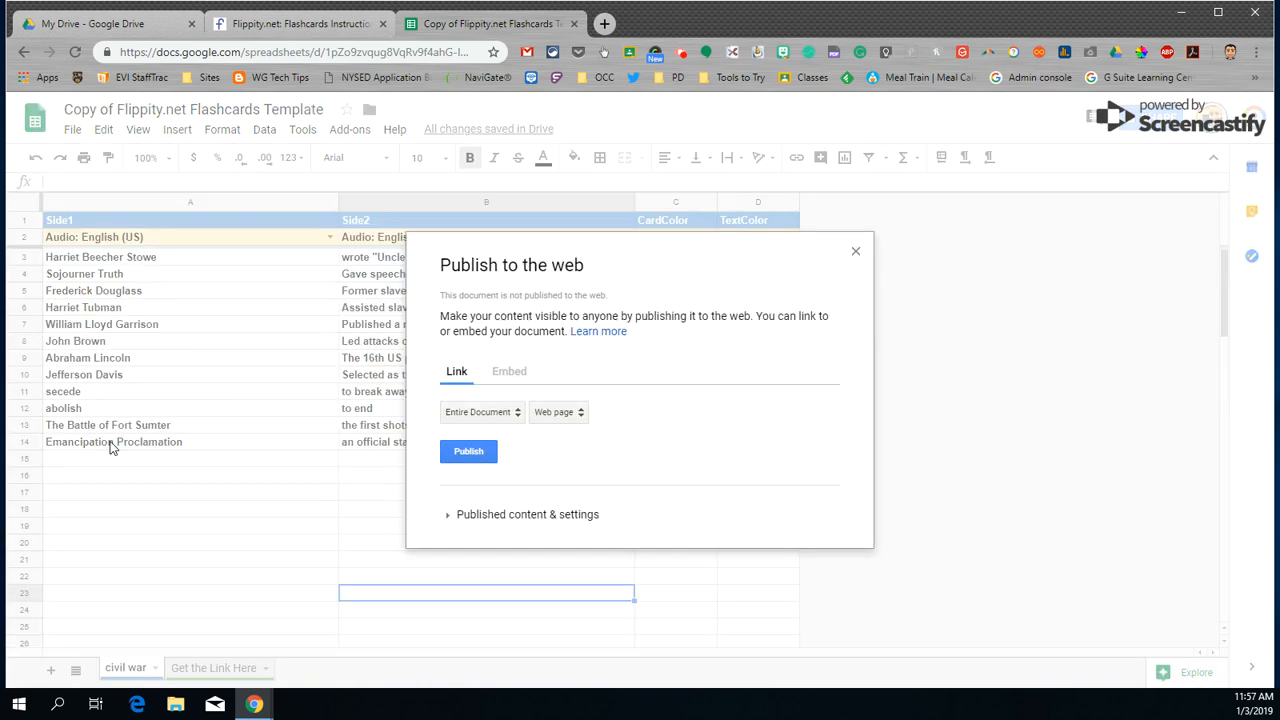
left_click(473, 457)
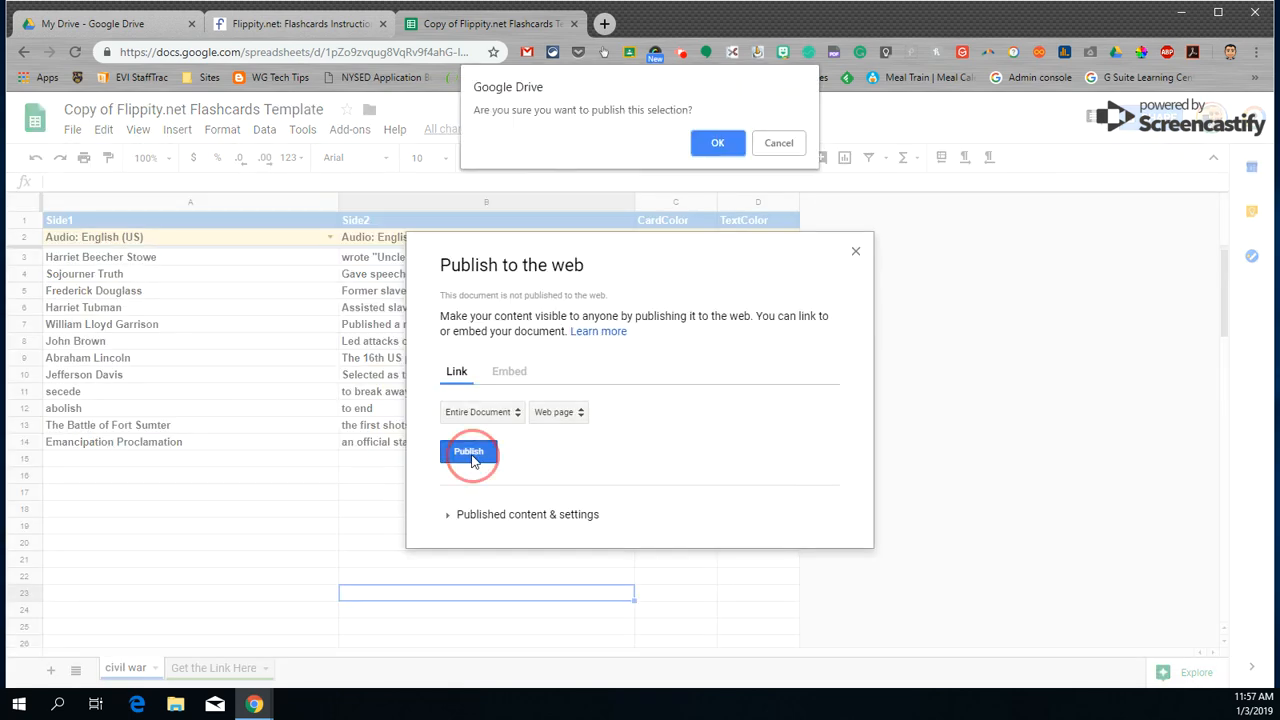
left_click(719, 144)
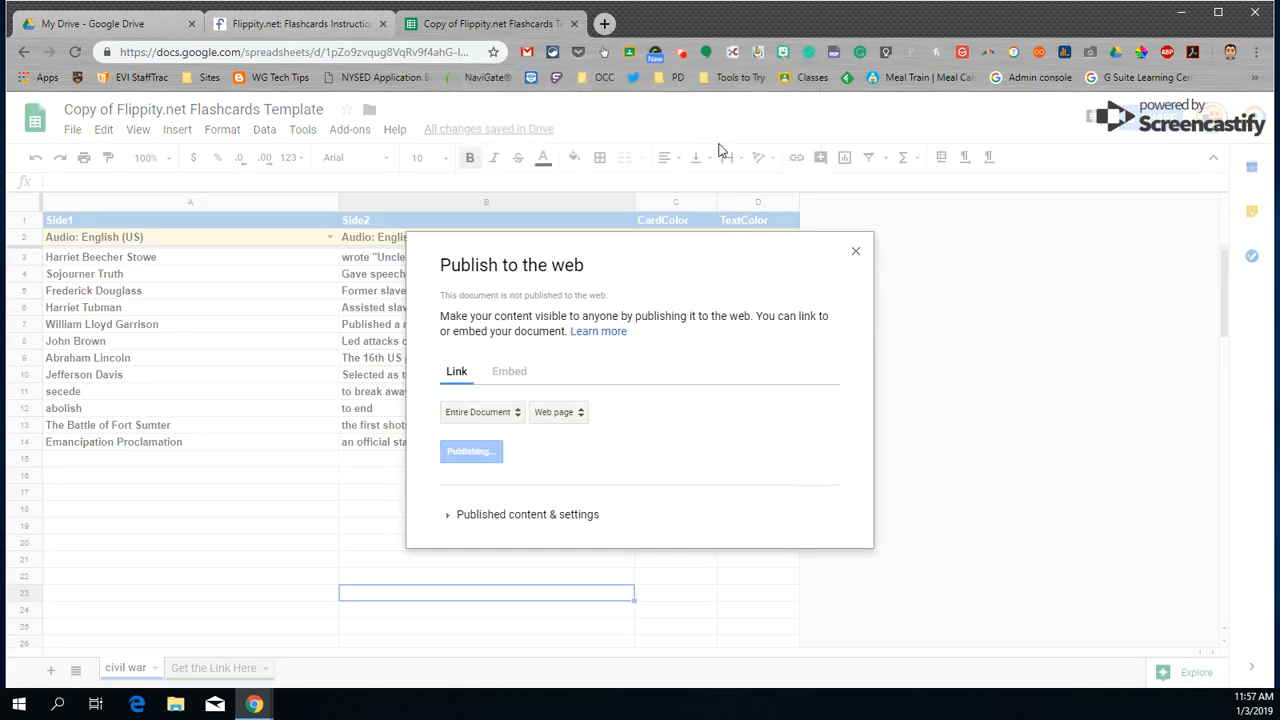
- Check the link instructions on the Flippity page and open the flashcards link from the spreadsheet's Get the Link Here sheet
left_click(268, 21)
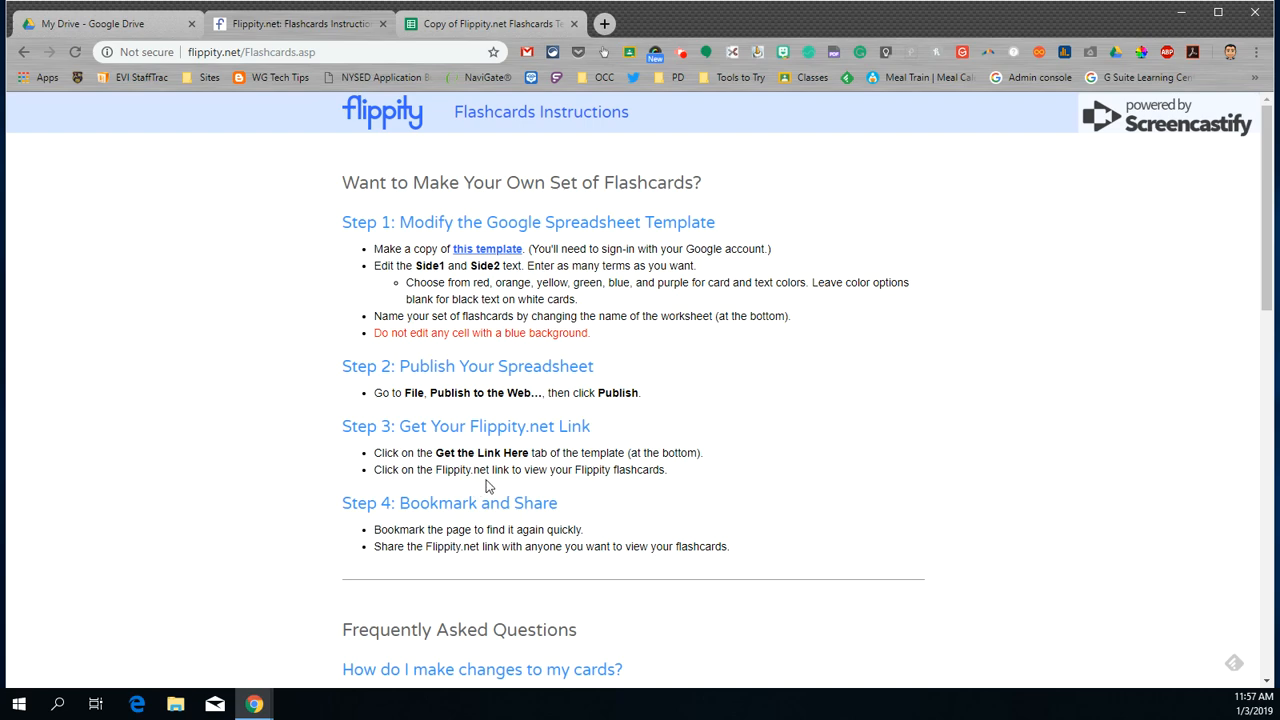
left_click(435, 33)
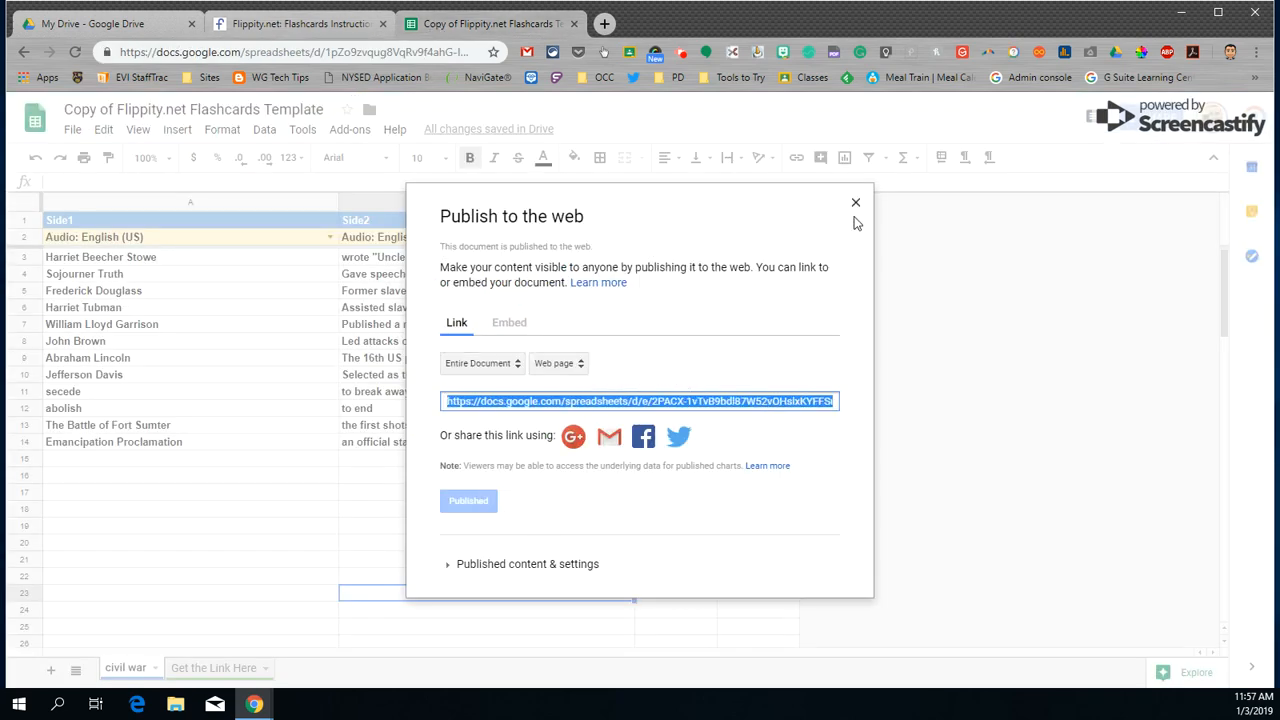
left_click(855, 205)
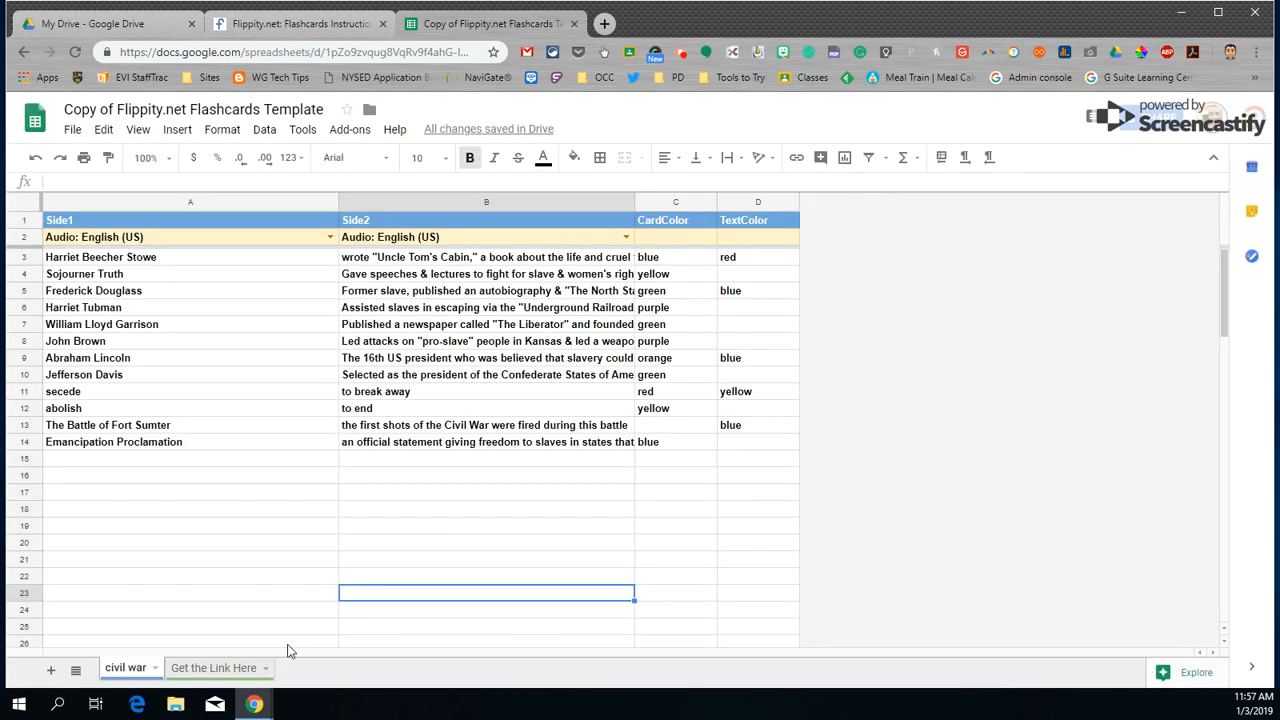
left_click(218, 668)
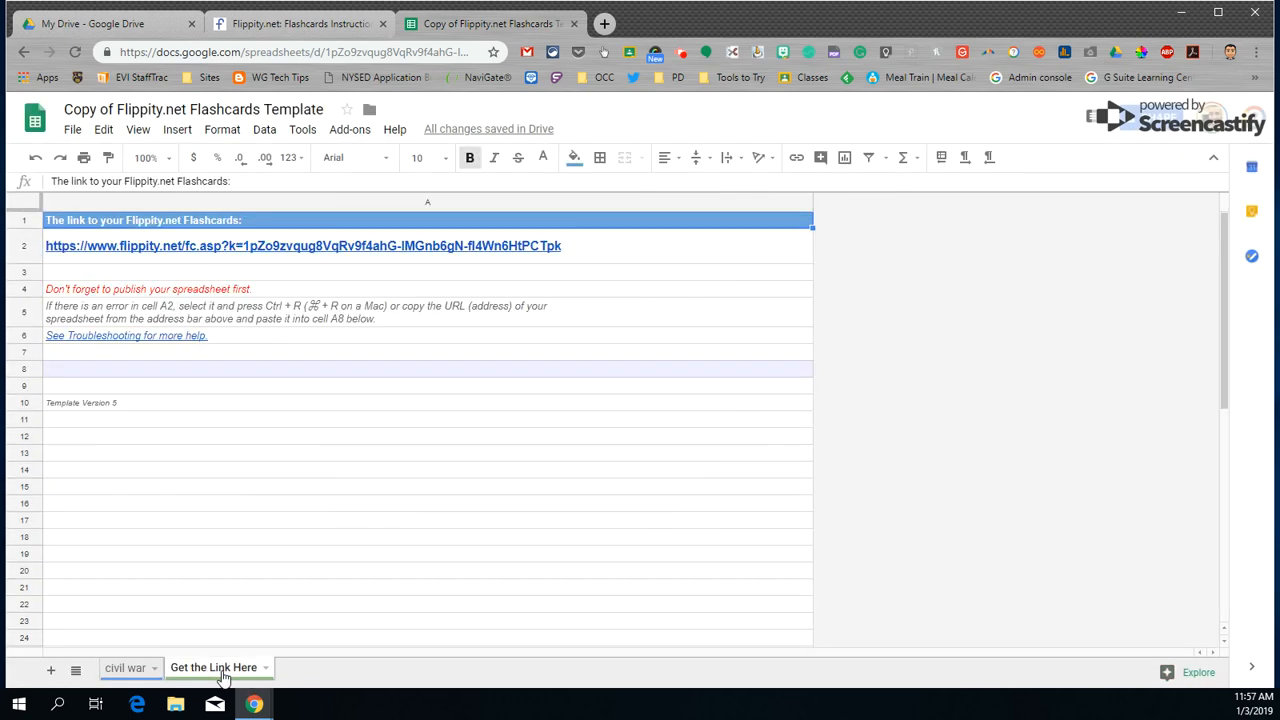
left_click(175, 255)
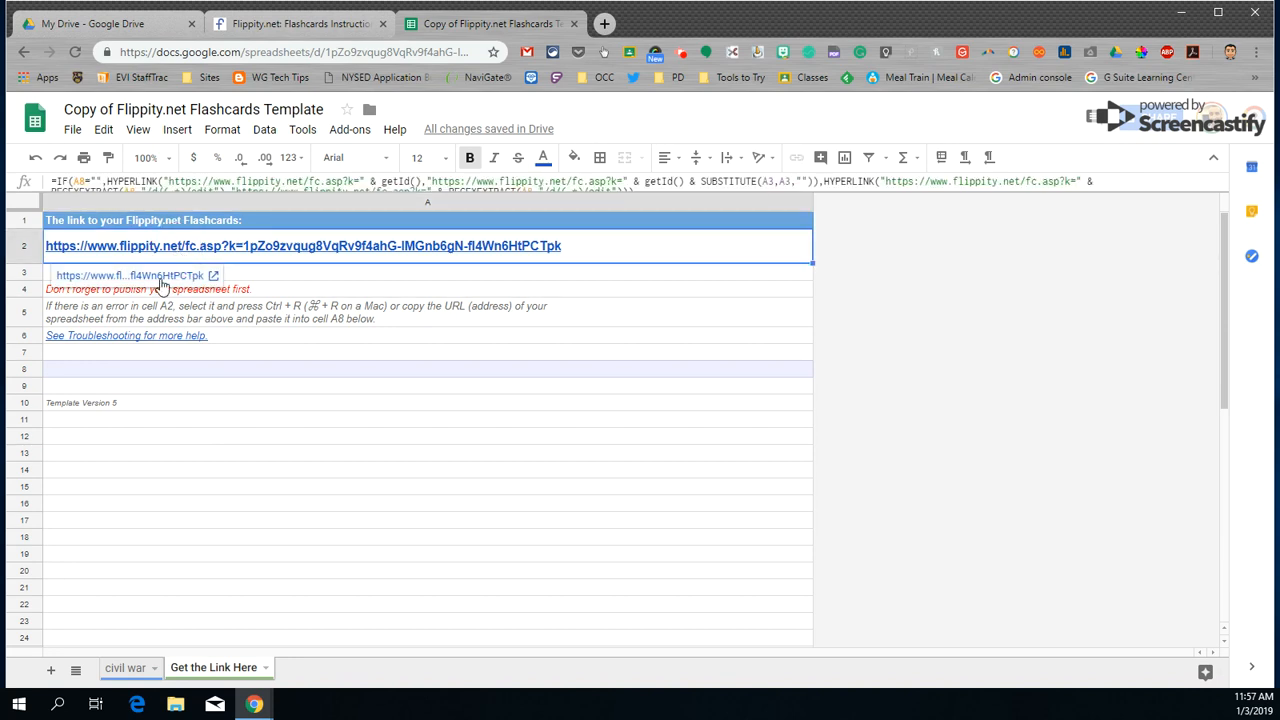
left_click(152, 284)
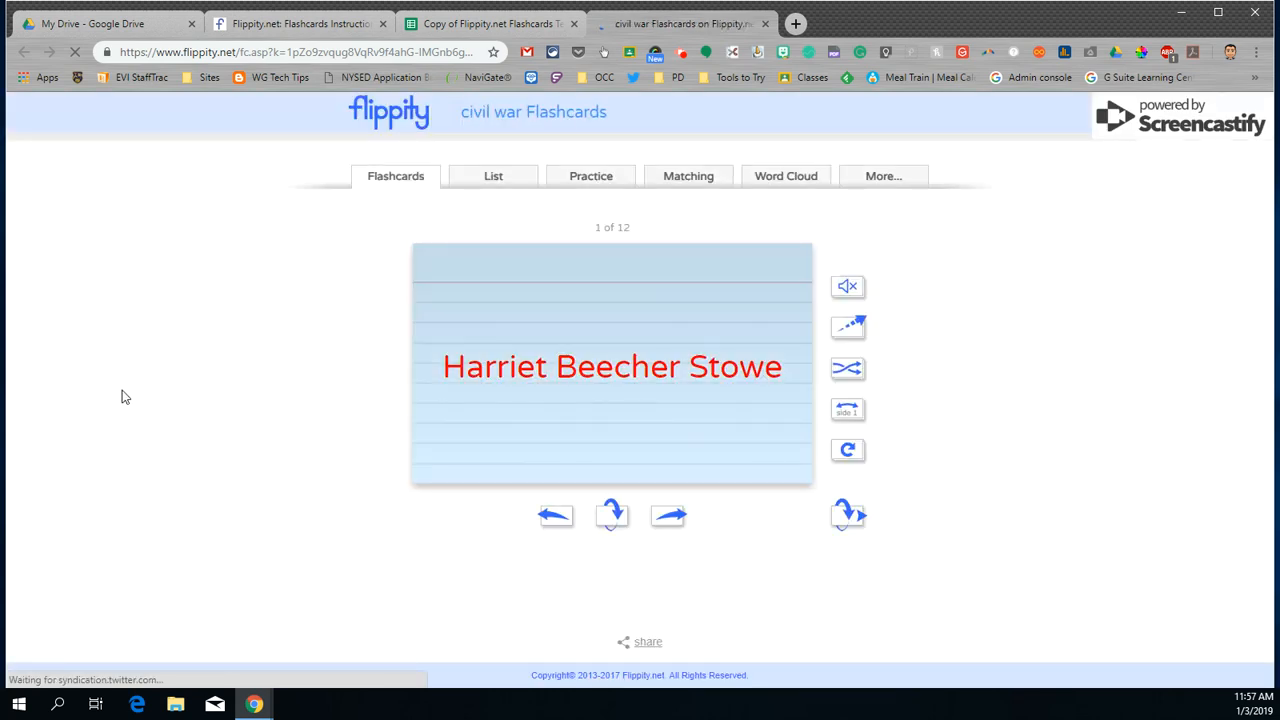
- Preview the civil war flashcards by flipping the first card over and back and moving backward and forward through the set
left_click(613, 516)
left_click(613, 516)
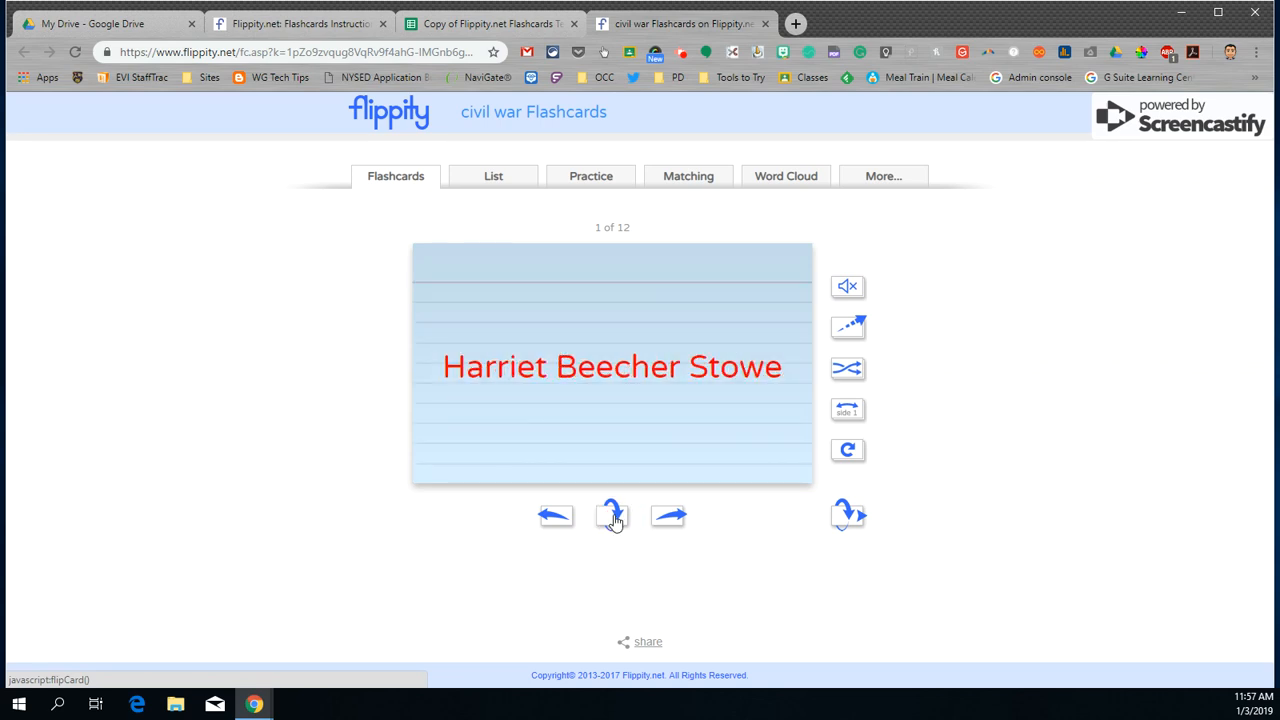
left_click(554, 519)
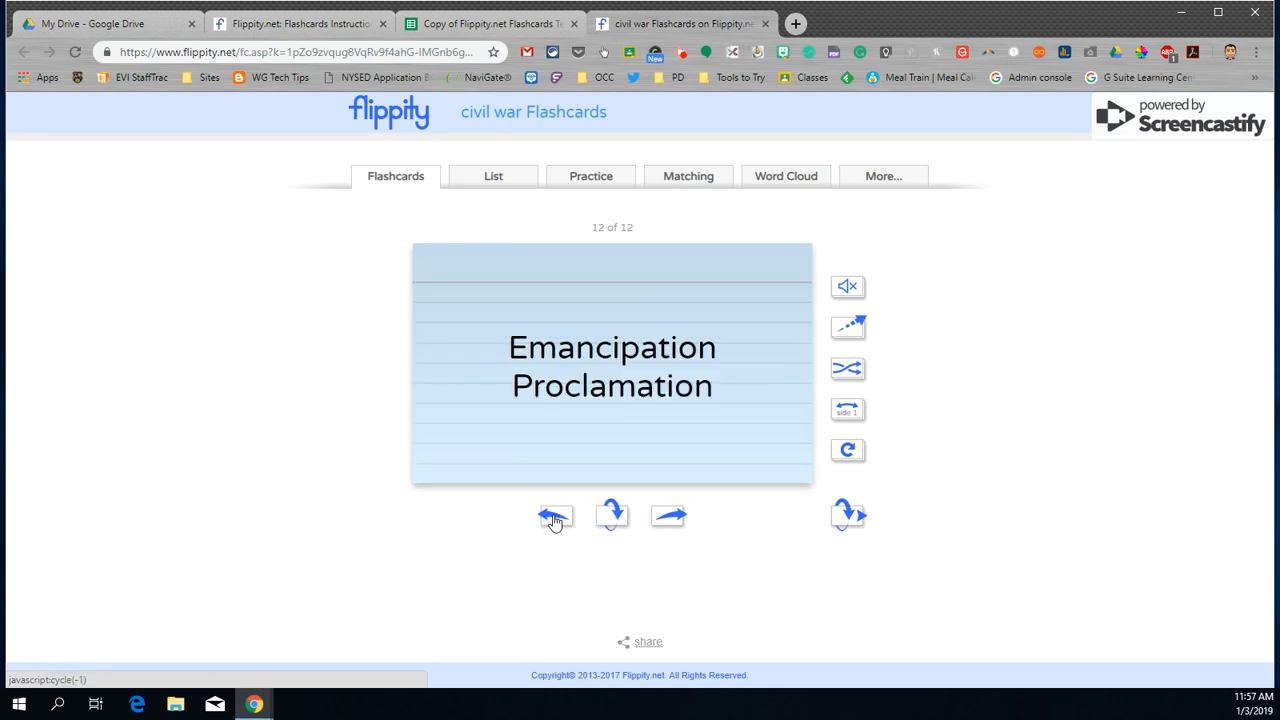
left_click(668, 522)
left_click(666, 526)
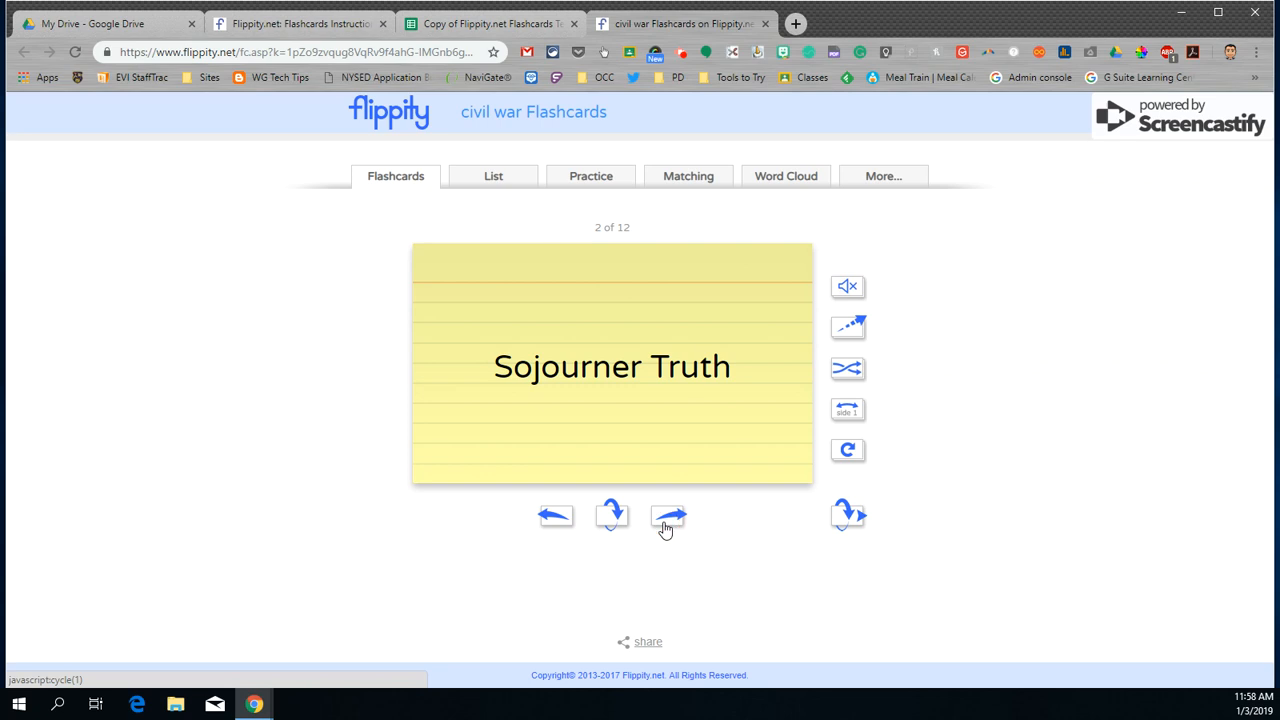
left_click(558, 527)
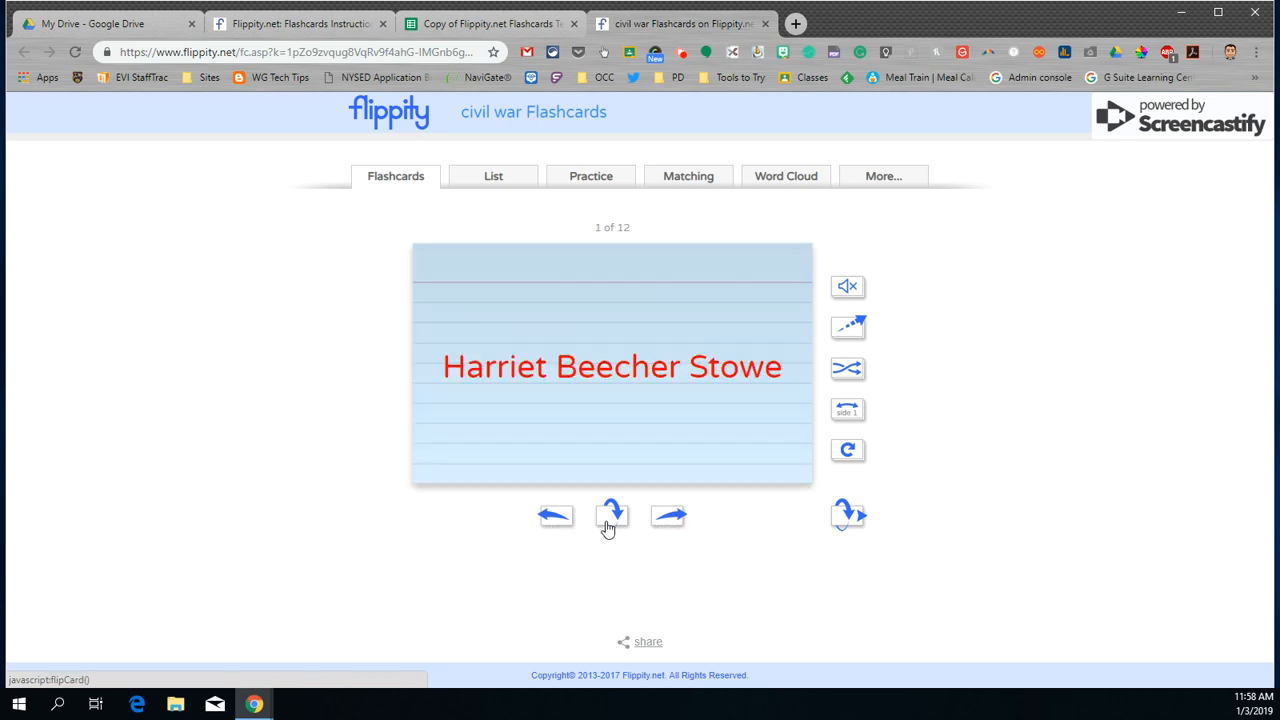
- Flip the current flashcard over and view the civil war set as a list and in practice mode
left_click(610, 520)
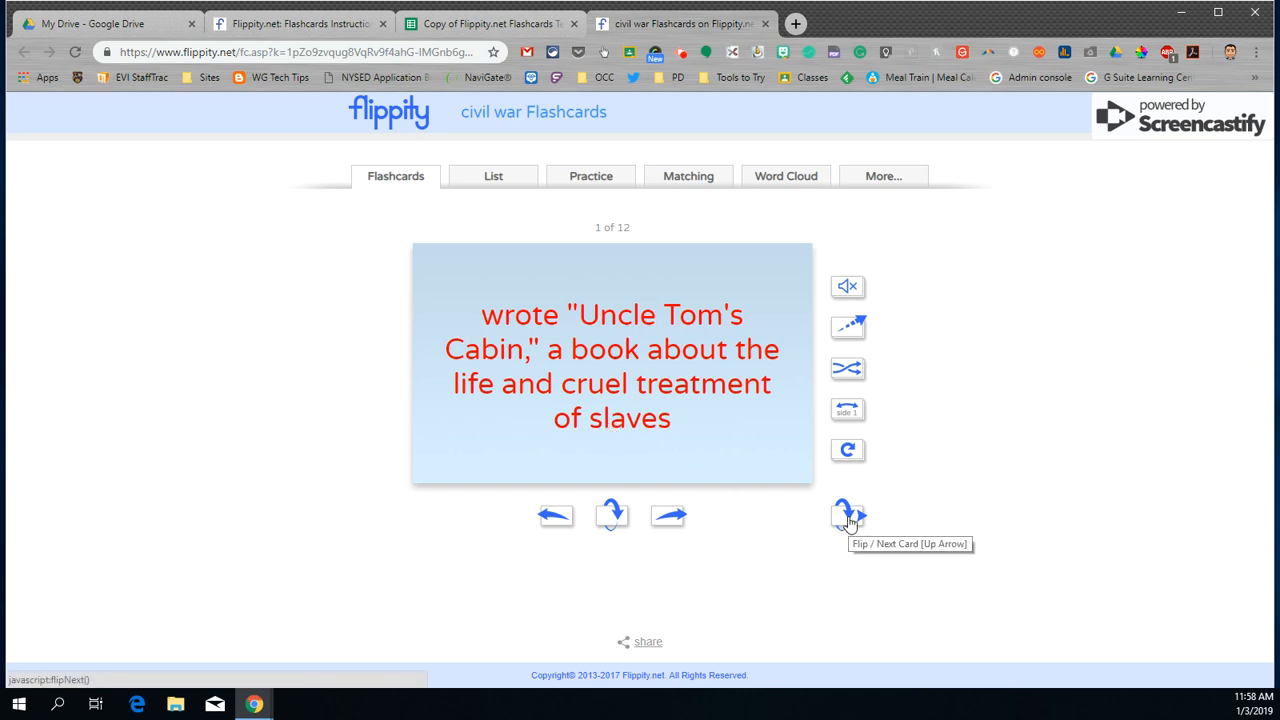
left_click(490, 178)
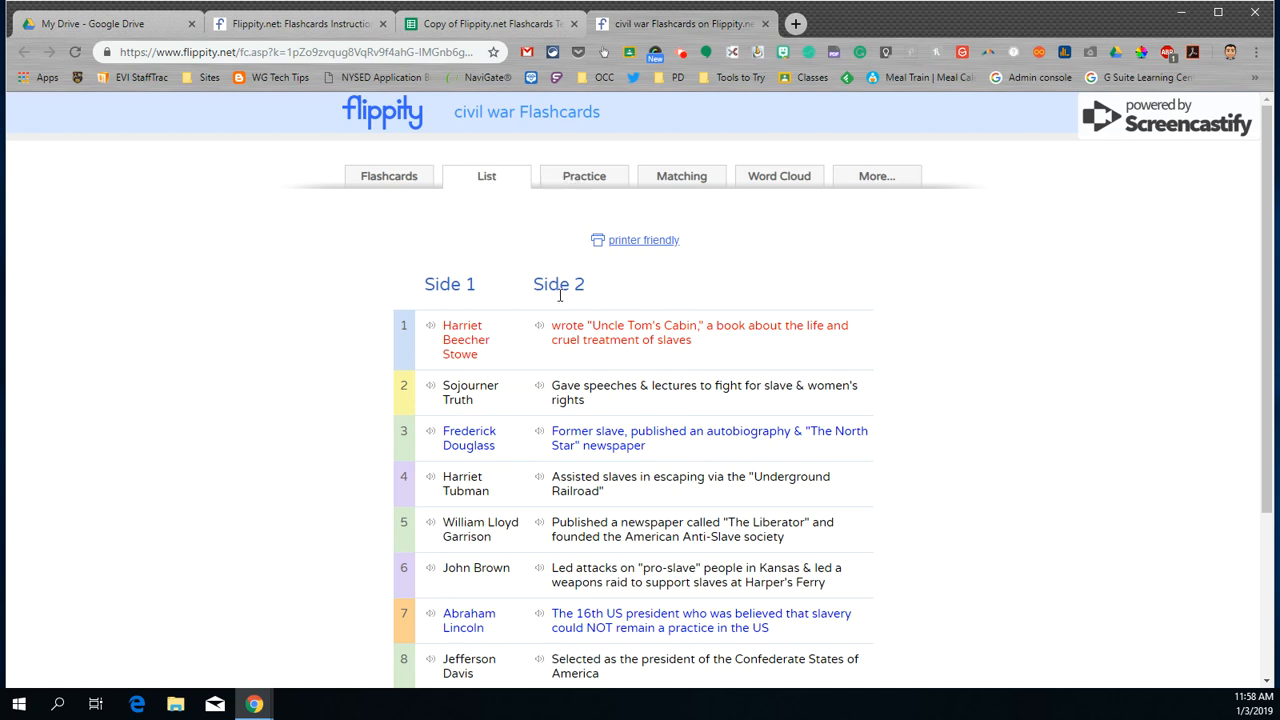
left_click(565, 179)
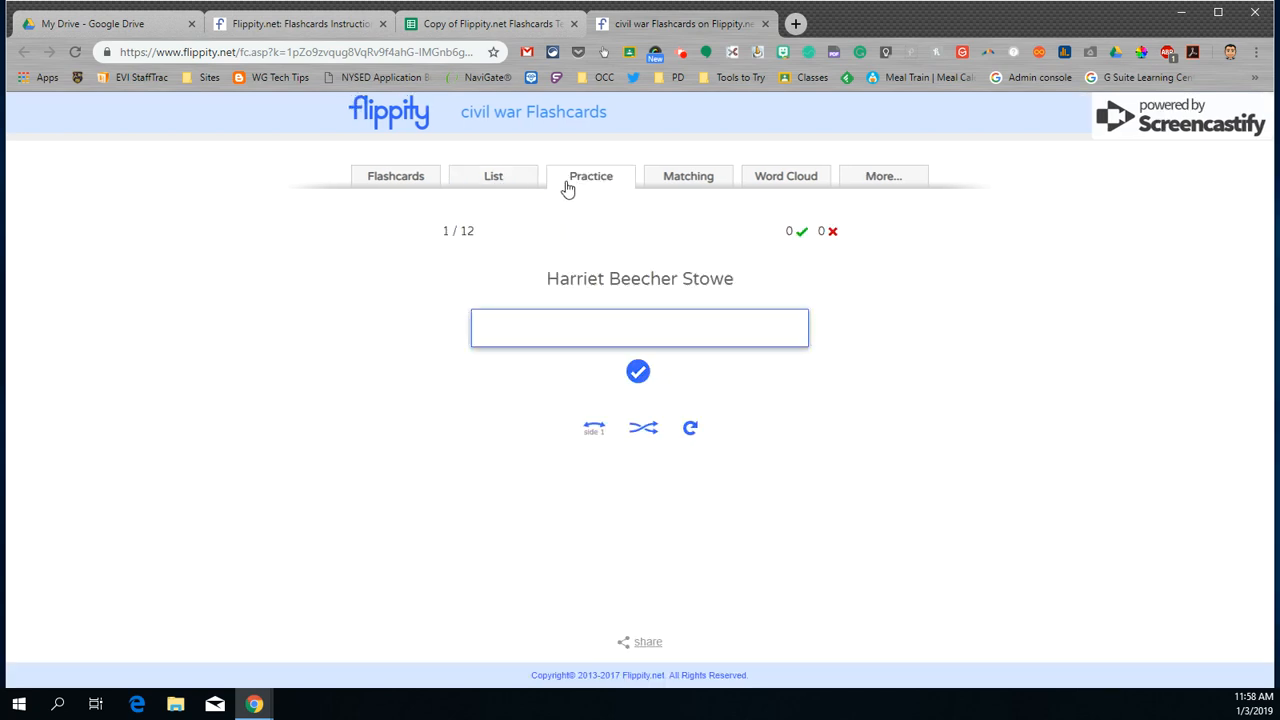
- Try the matching game by pairing "secede", Harriet Tubman and Harriet Beecher Stowe with their descriptions
left_click(684, 180)
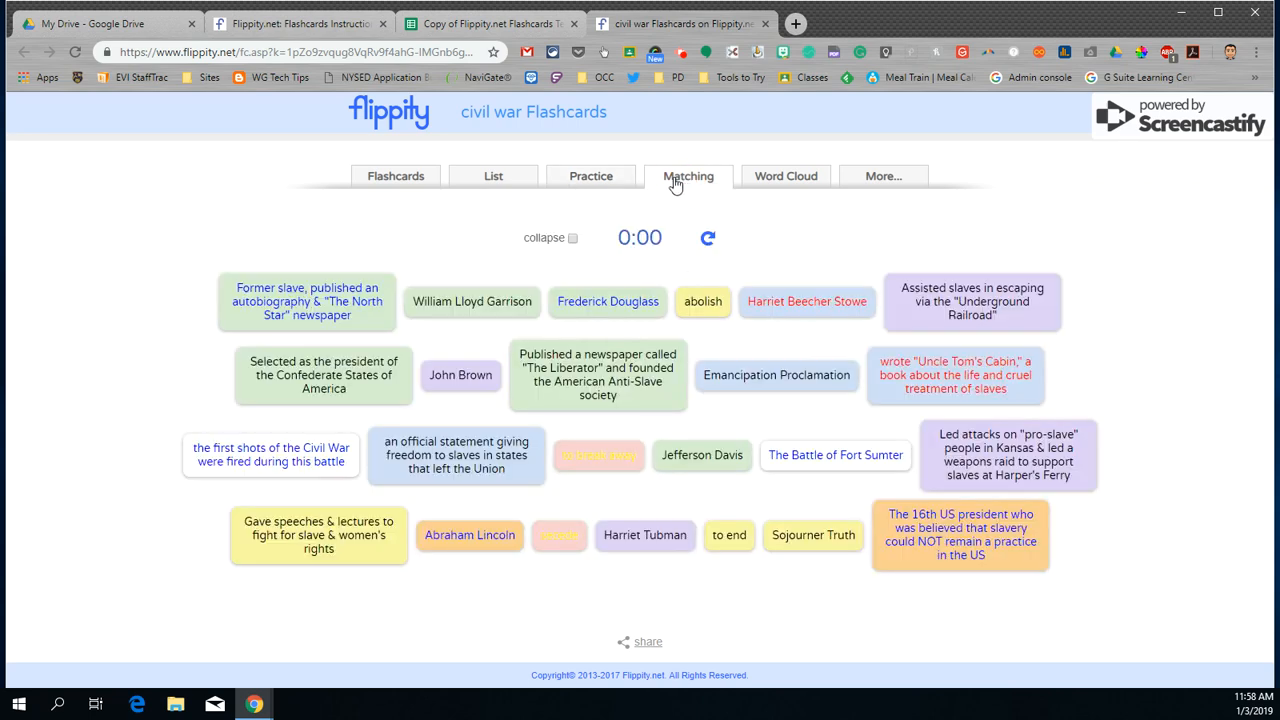
left_click_drag(486, 304, 477, 268)
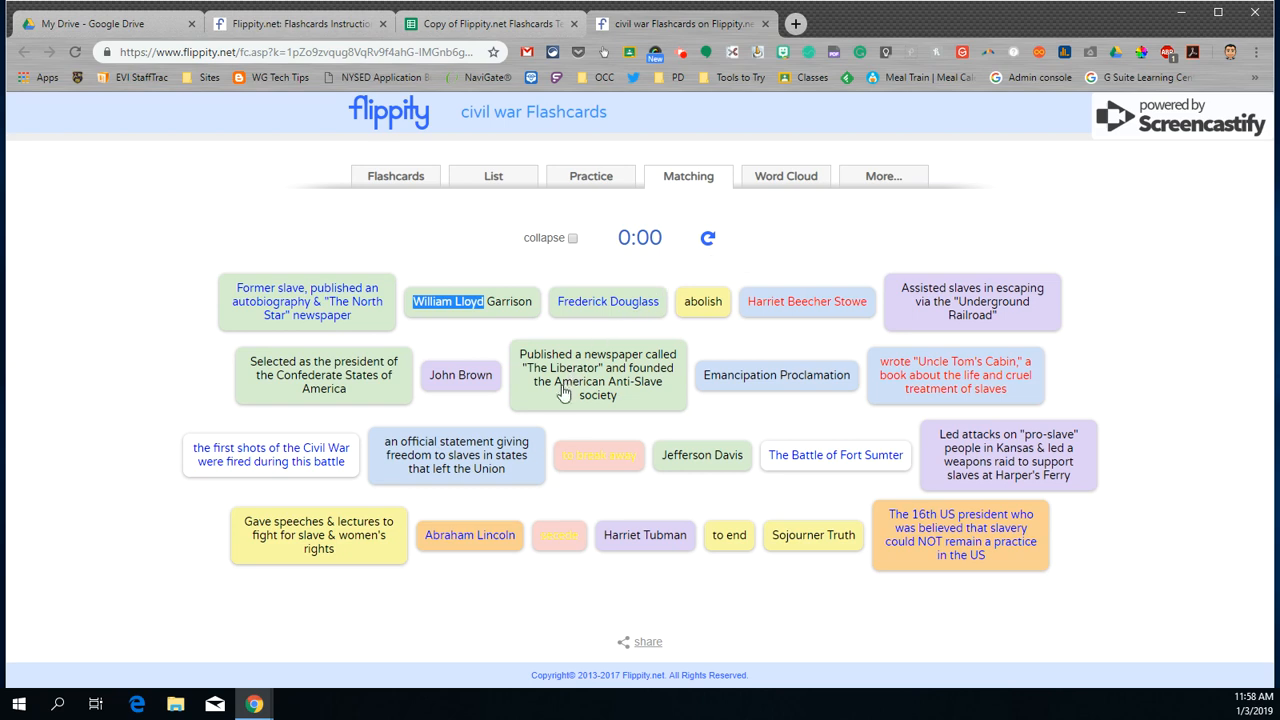
left_click(596, 459)
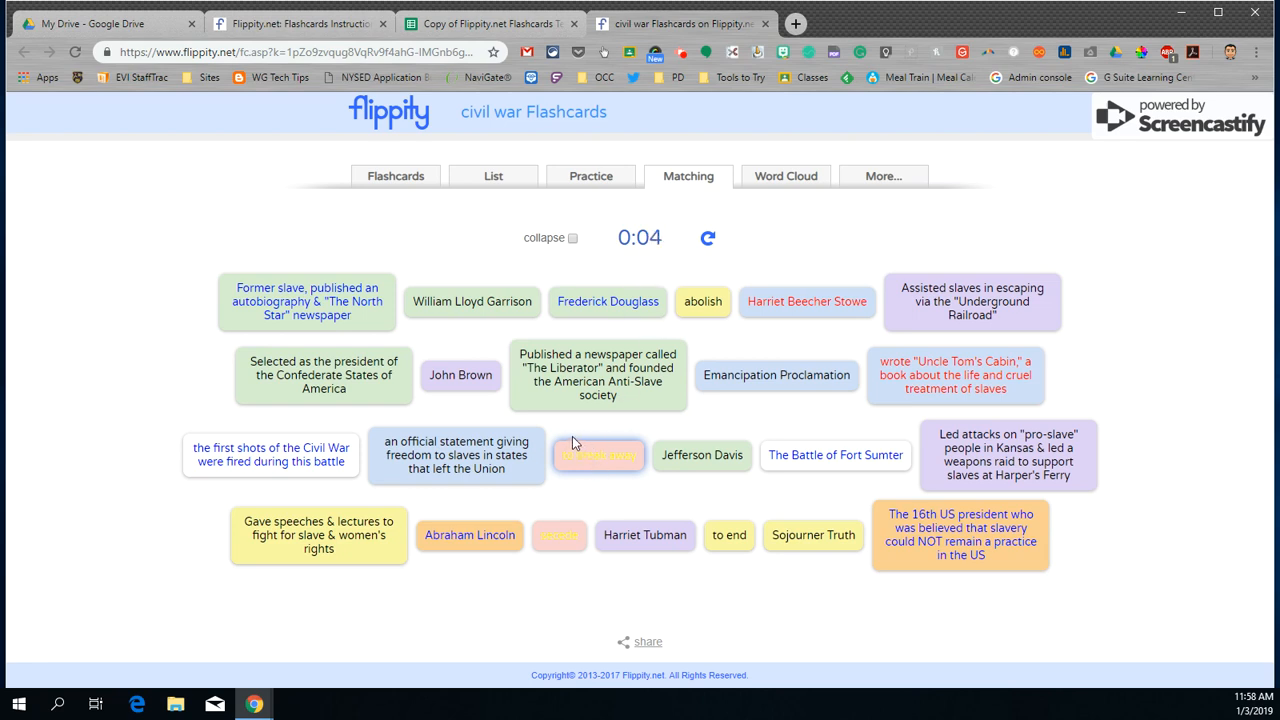
left_click(545, 533)
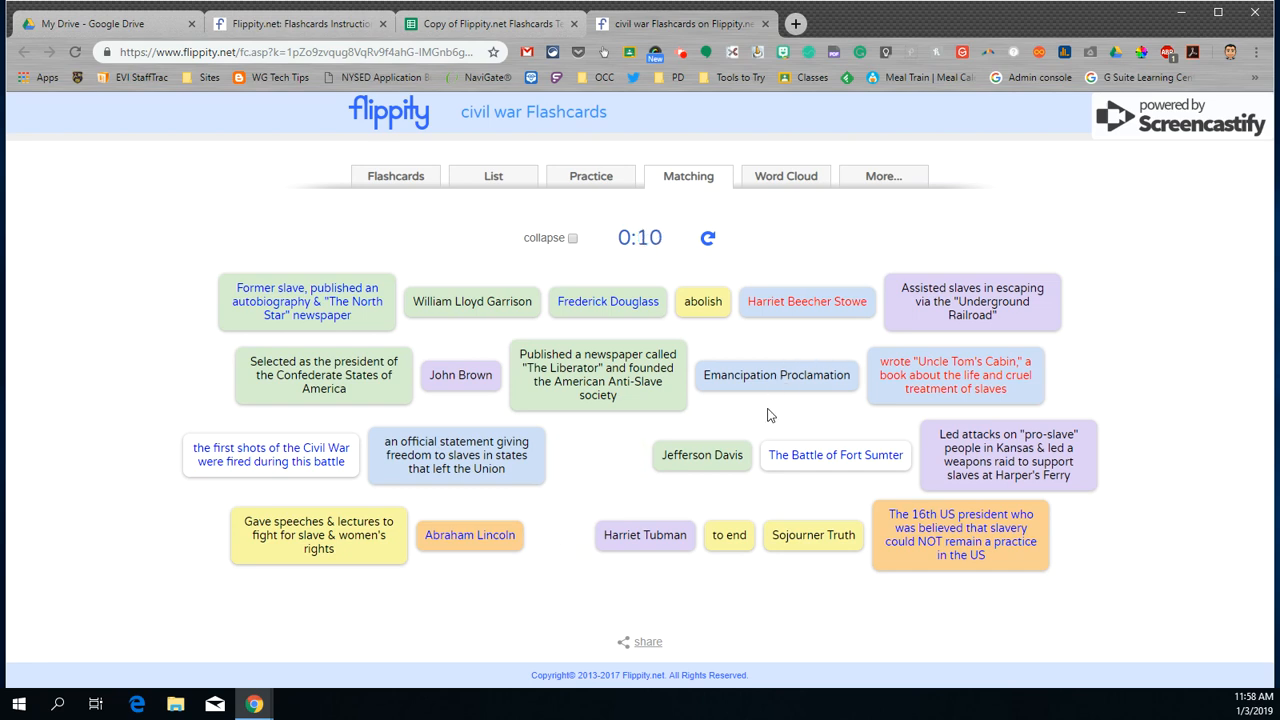
left_click(645, 535)
left_click(975, 316)
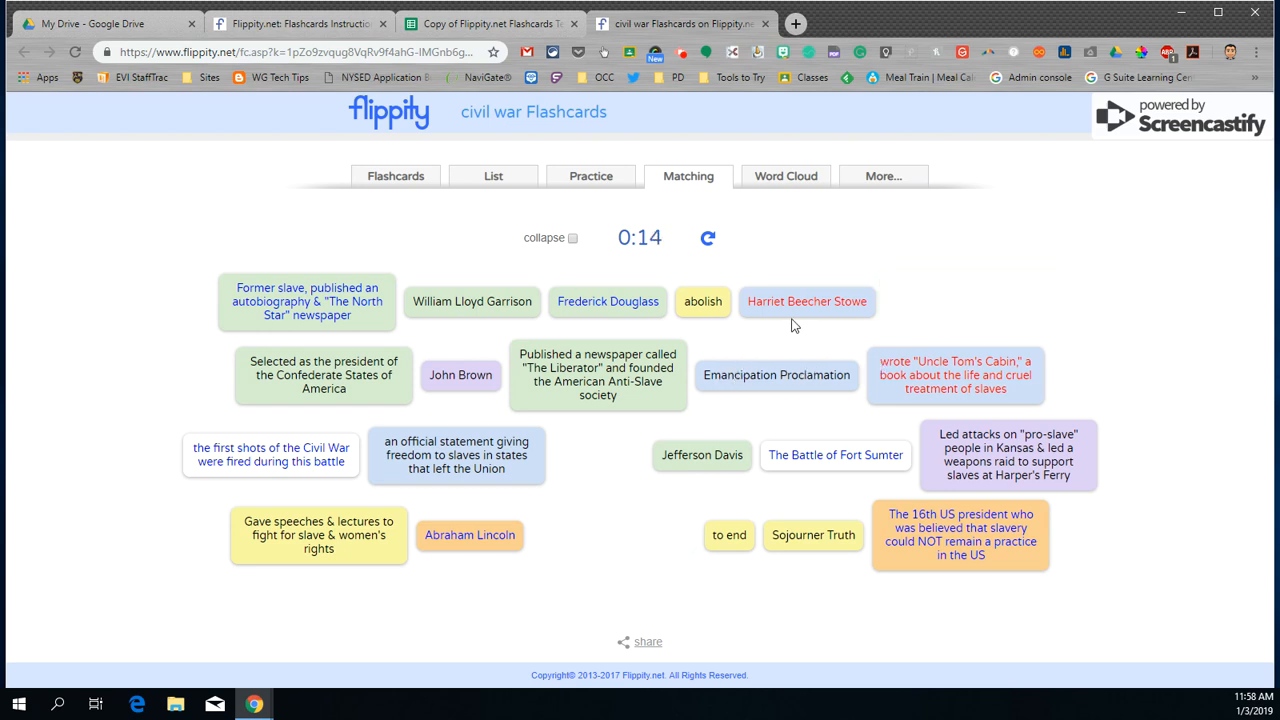
left_click(794, 301)
left_click(970, 368)
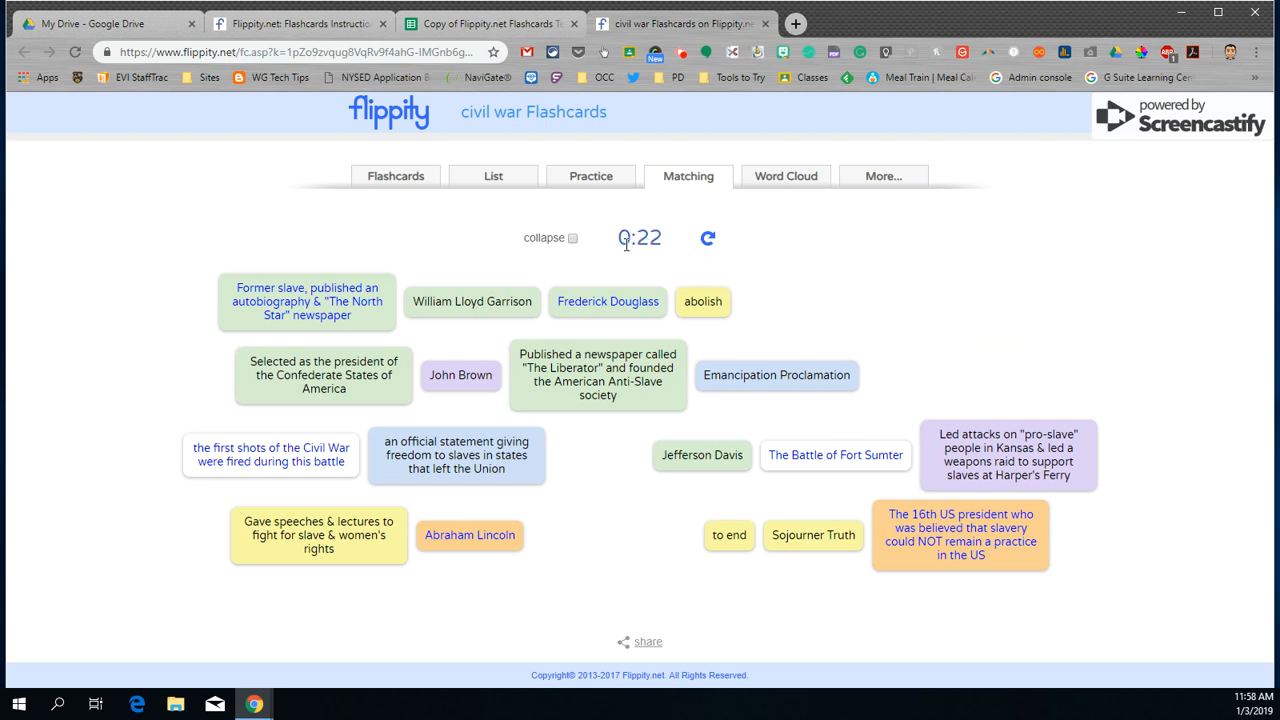
- View the set as a word cloud, switching it to the side 2 text and back to side 1
left_click(775, 180)
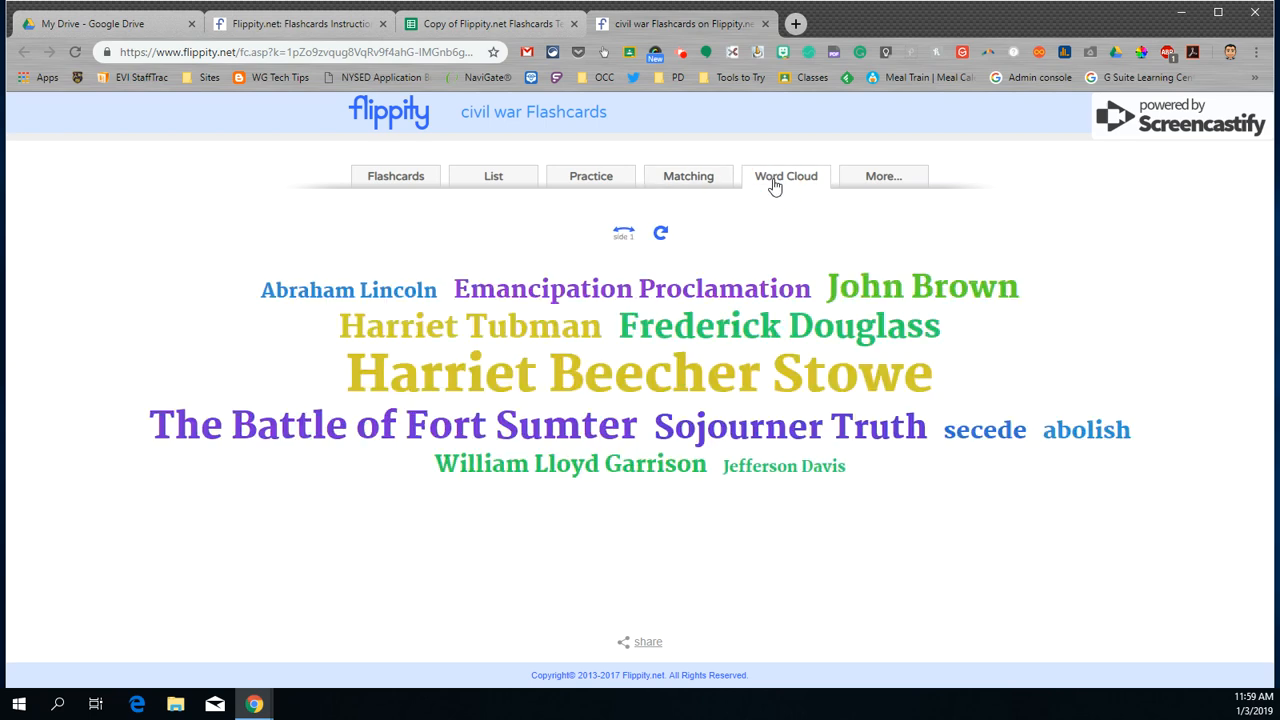
left_click(624, 234)
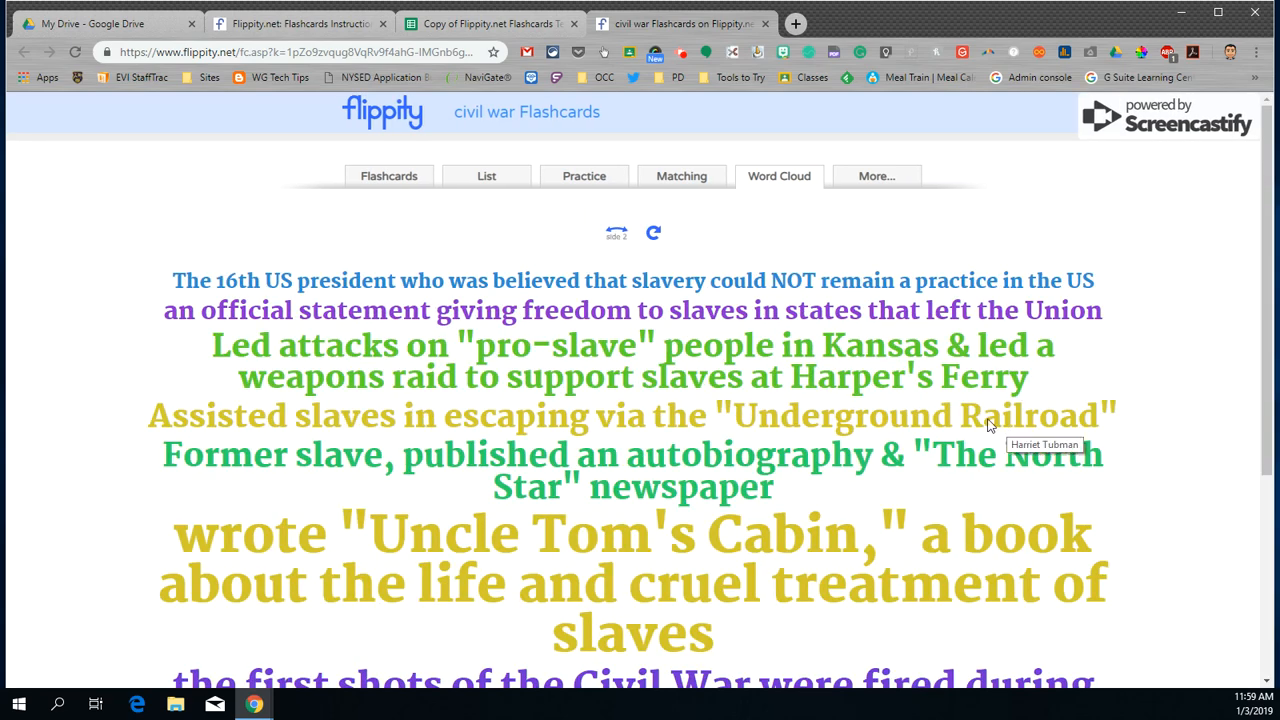
left_click(616, 232)
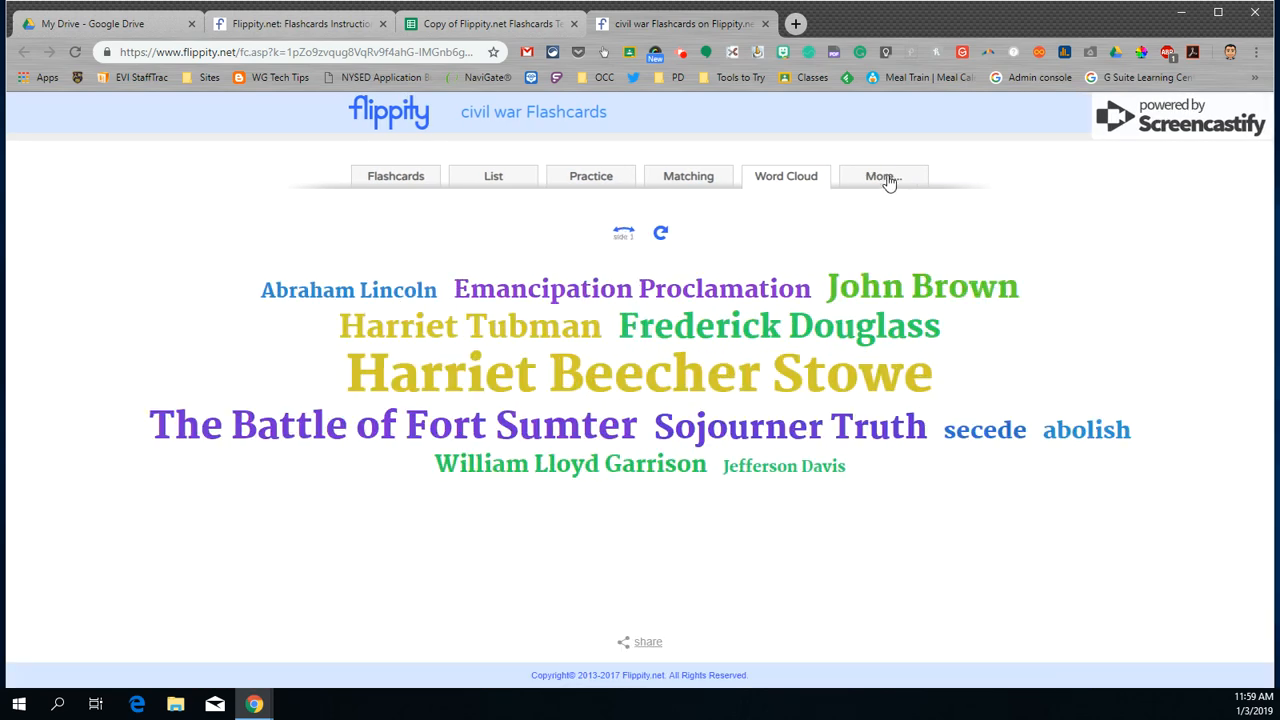
- Look through the additional activities offered for the set, from Bingo down to the printable quiz options
left_click(884, 177)
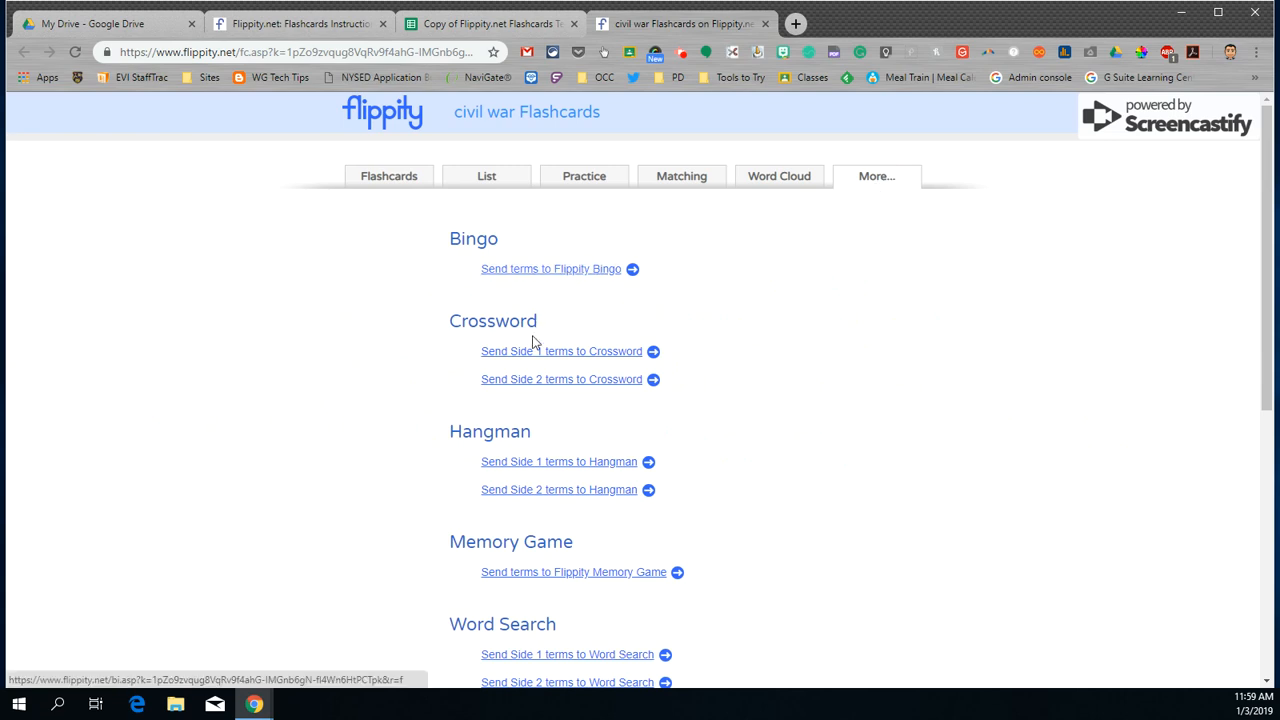
scroll(531, 357, "down", 3)
scroll(529, 357, "down", 3)
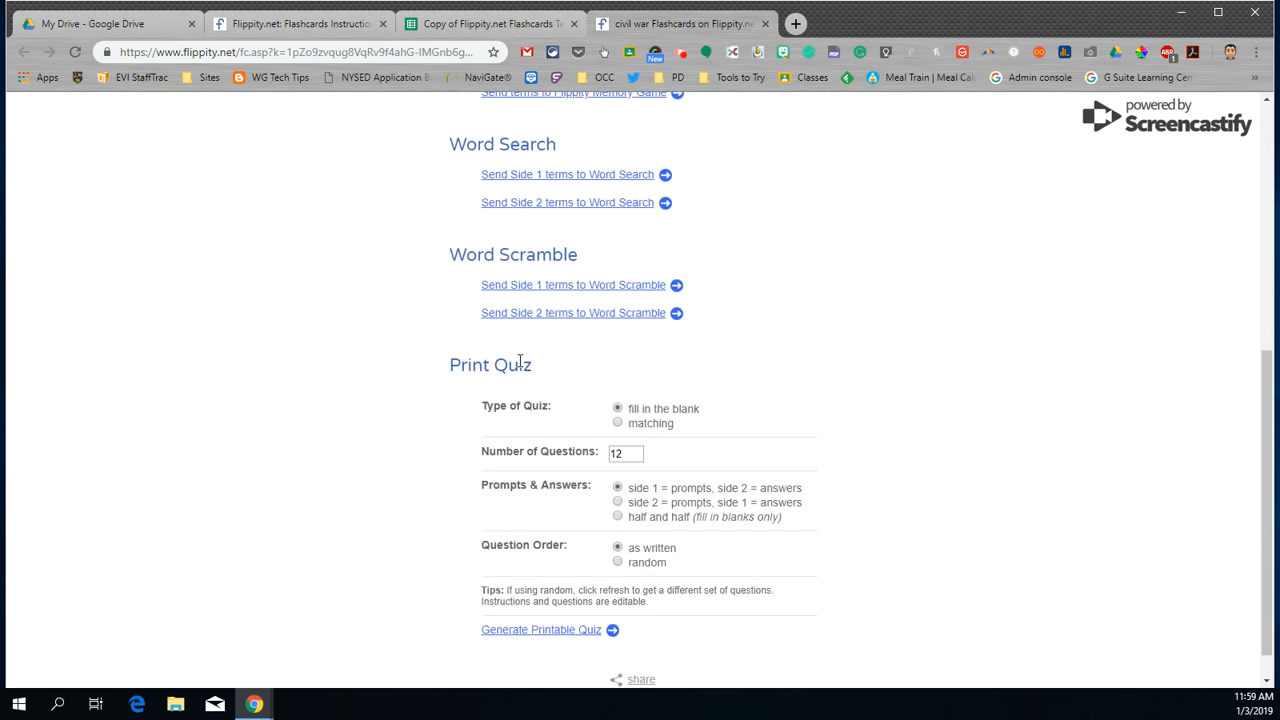
scroll(520, 362, "up", 6)
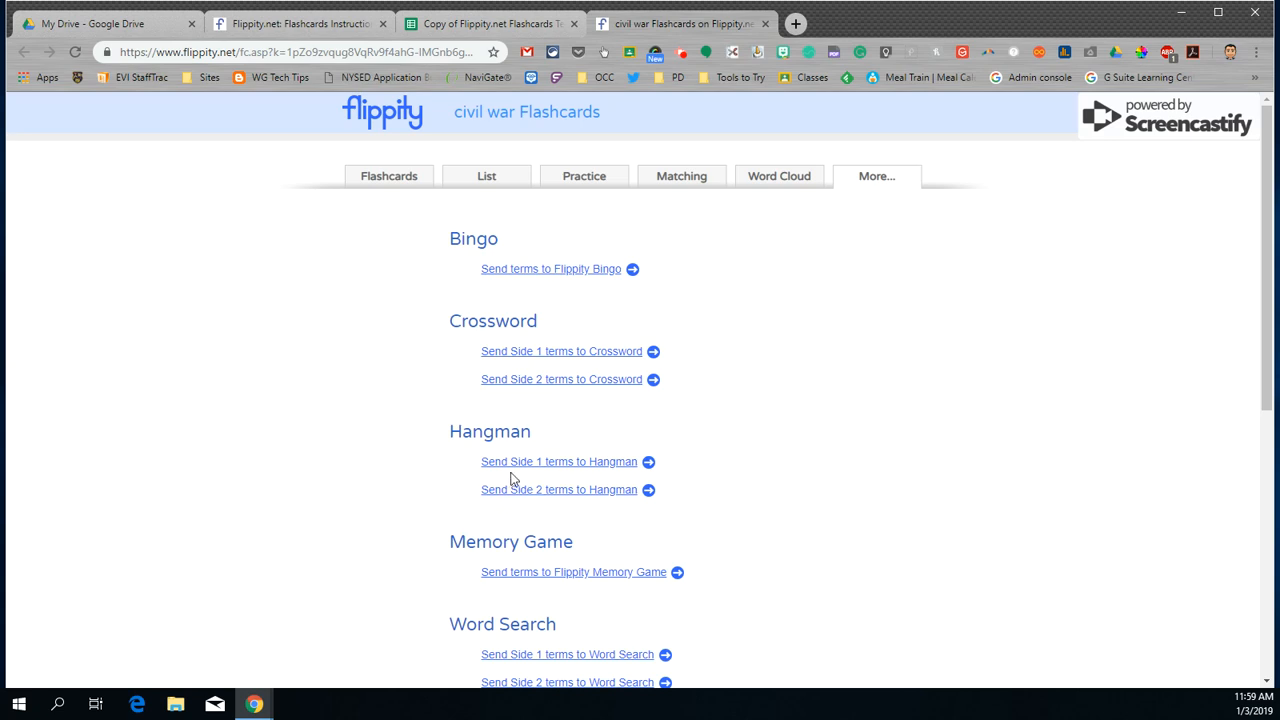
- Send the side 1 terms to a crossword and review the puzzle grid and its across and down clues
left_click(529, 355)
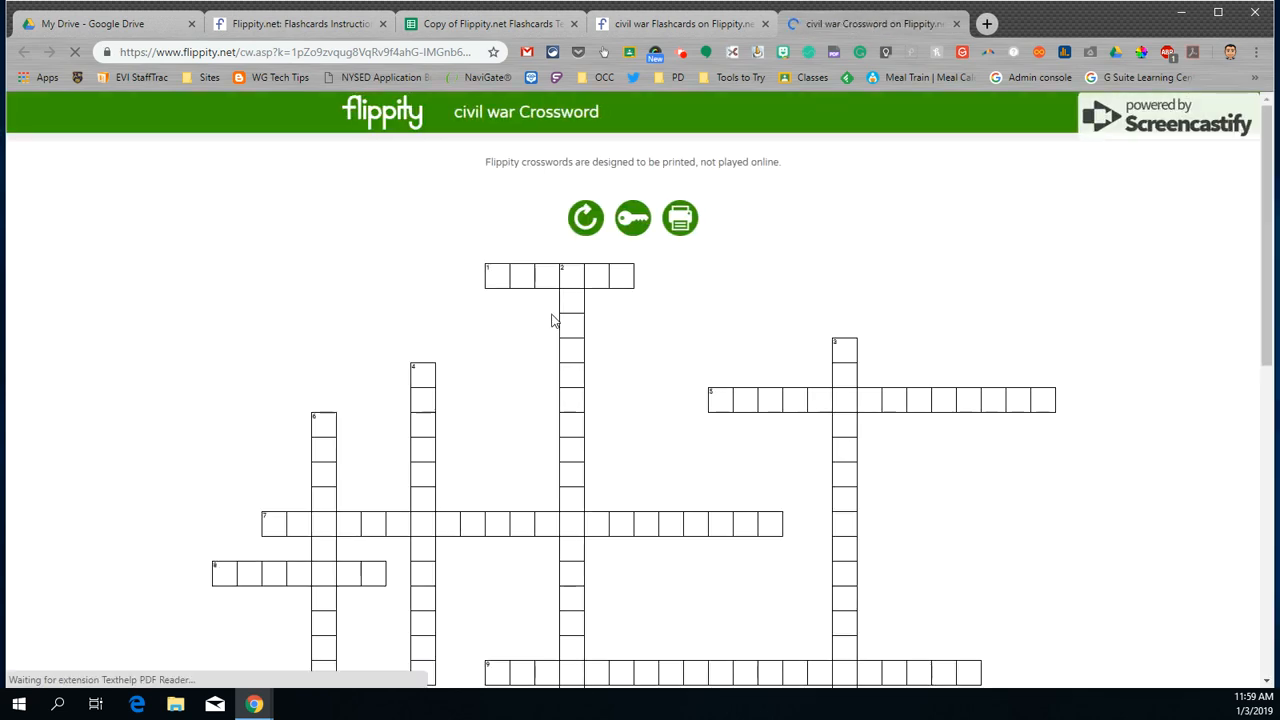
scroll(697, 333, "down", 10)
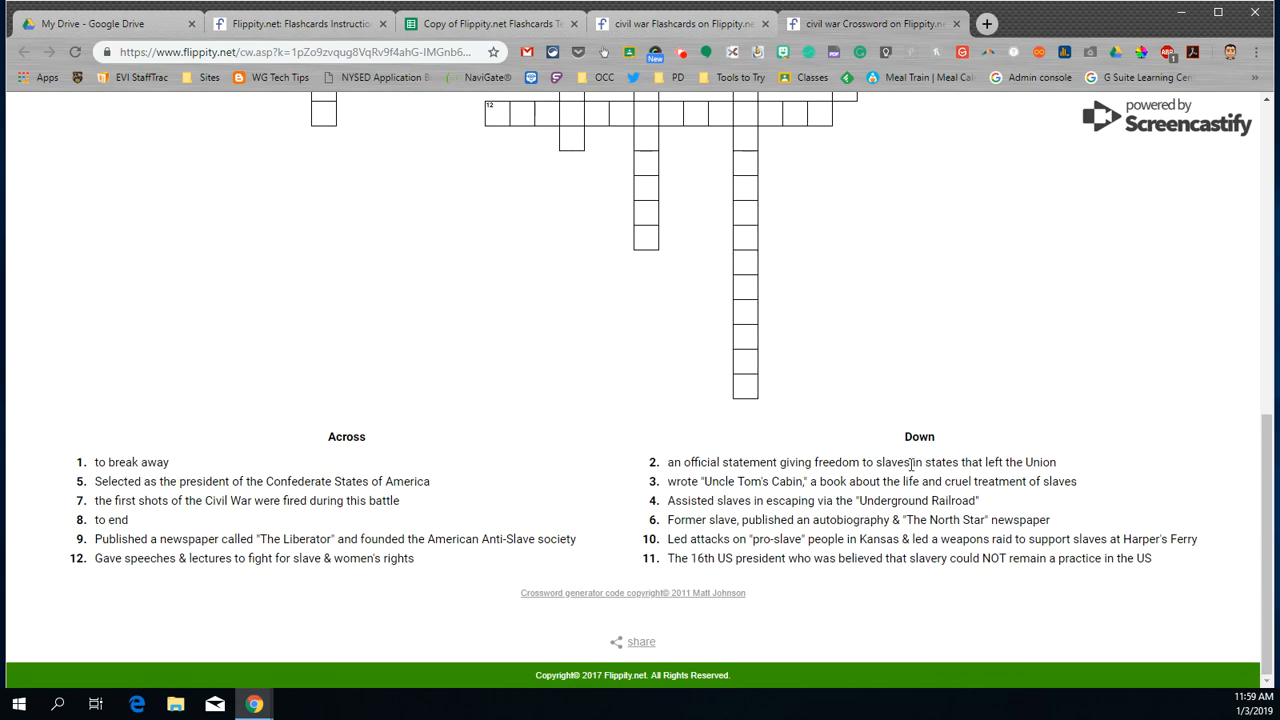
scroll(670, 560, "up", 10)
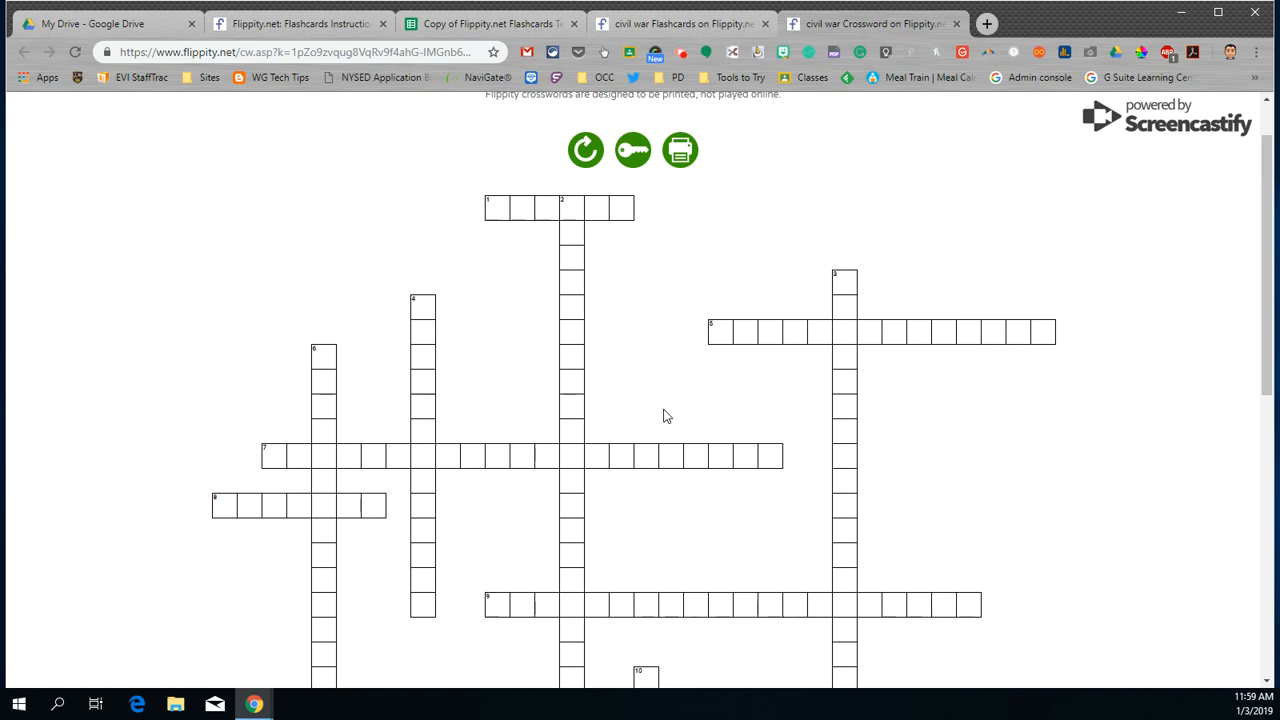
scroll(667, 416, "down", 10)
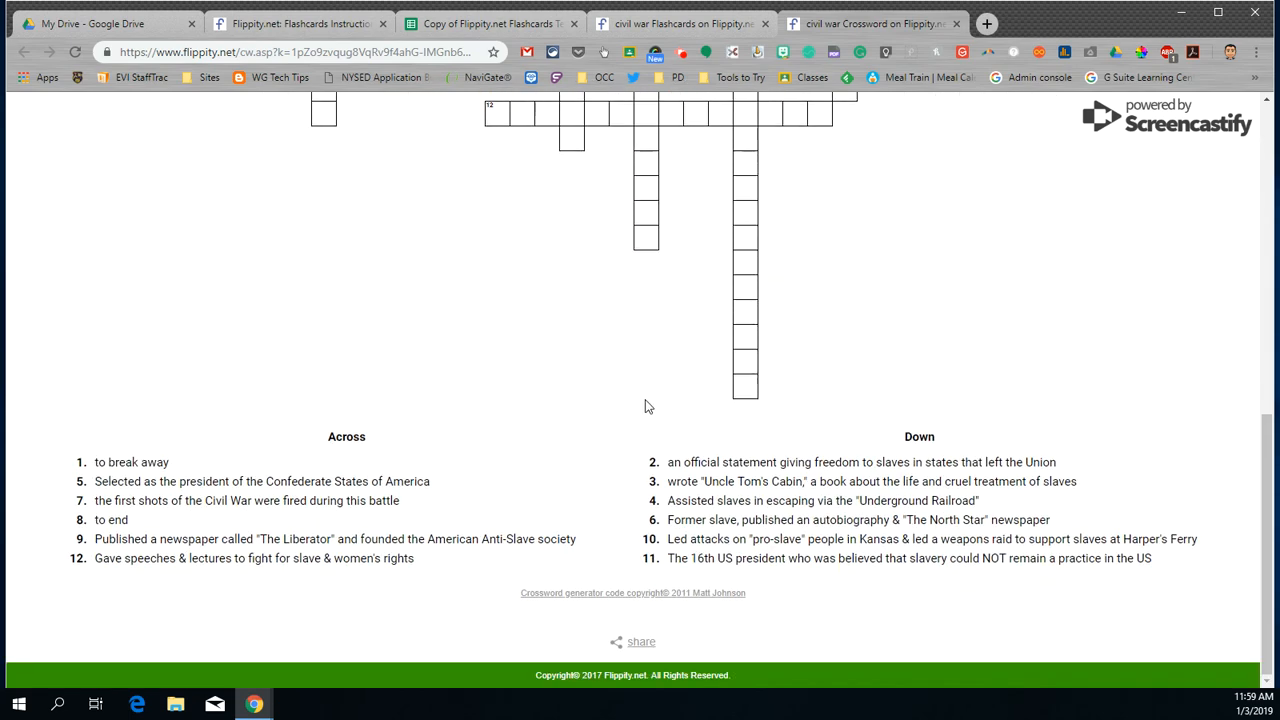
scroll(642, 407, "up", 10)
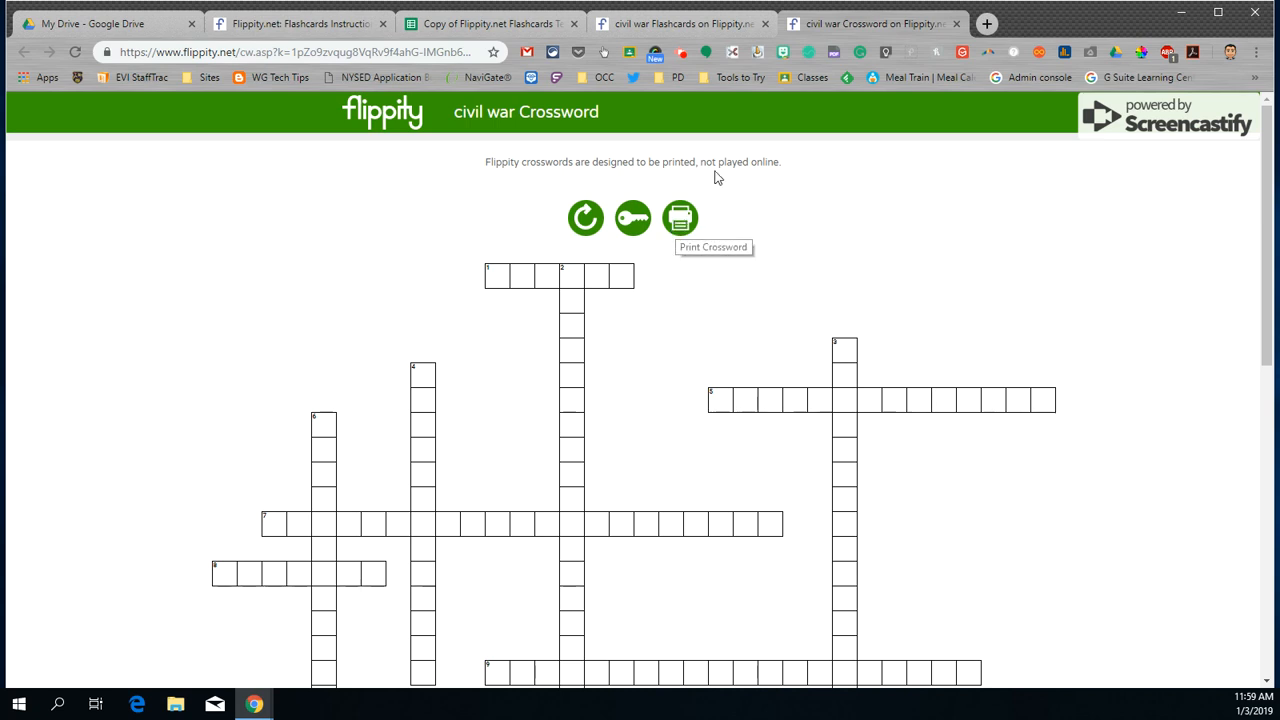
- Return to the flashcards spreadsheet and rename the file "civil war flashcards"
left_click(477, 30)
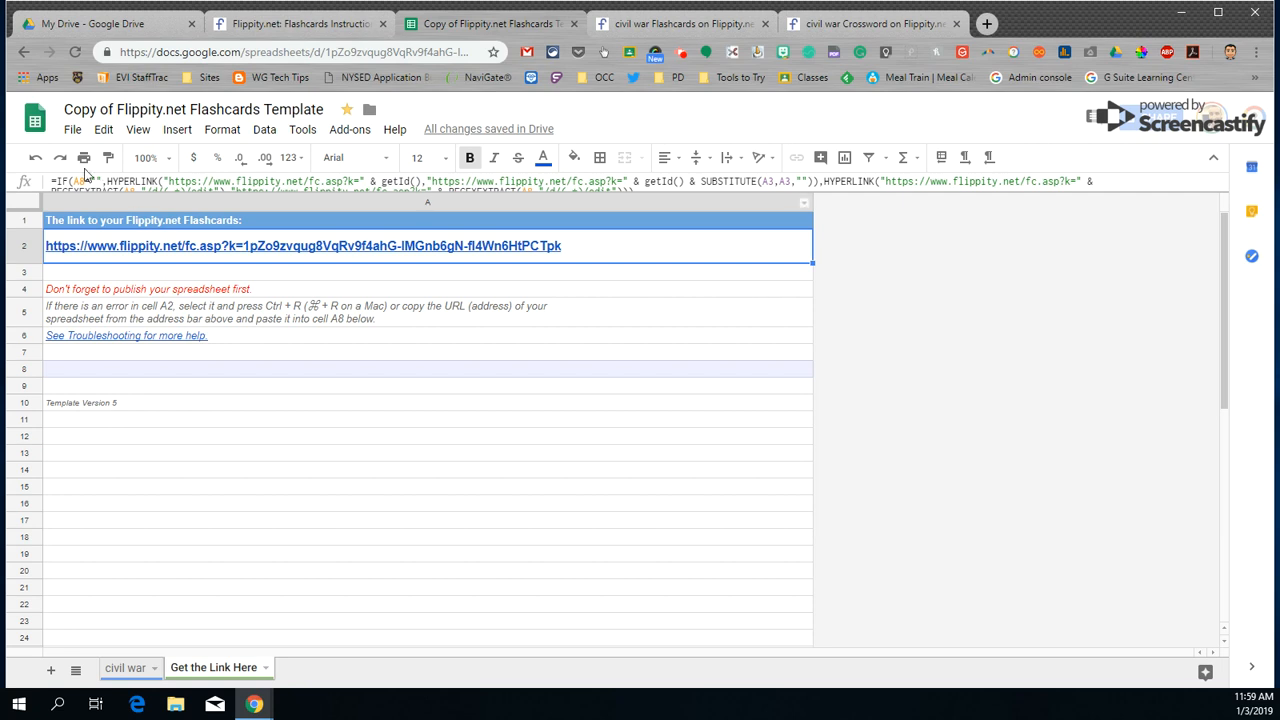
left_click(70, 112)
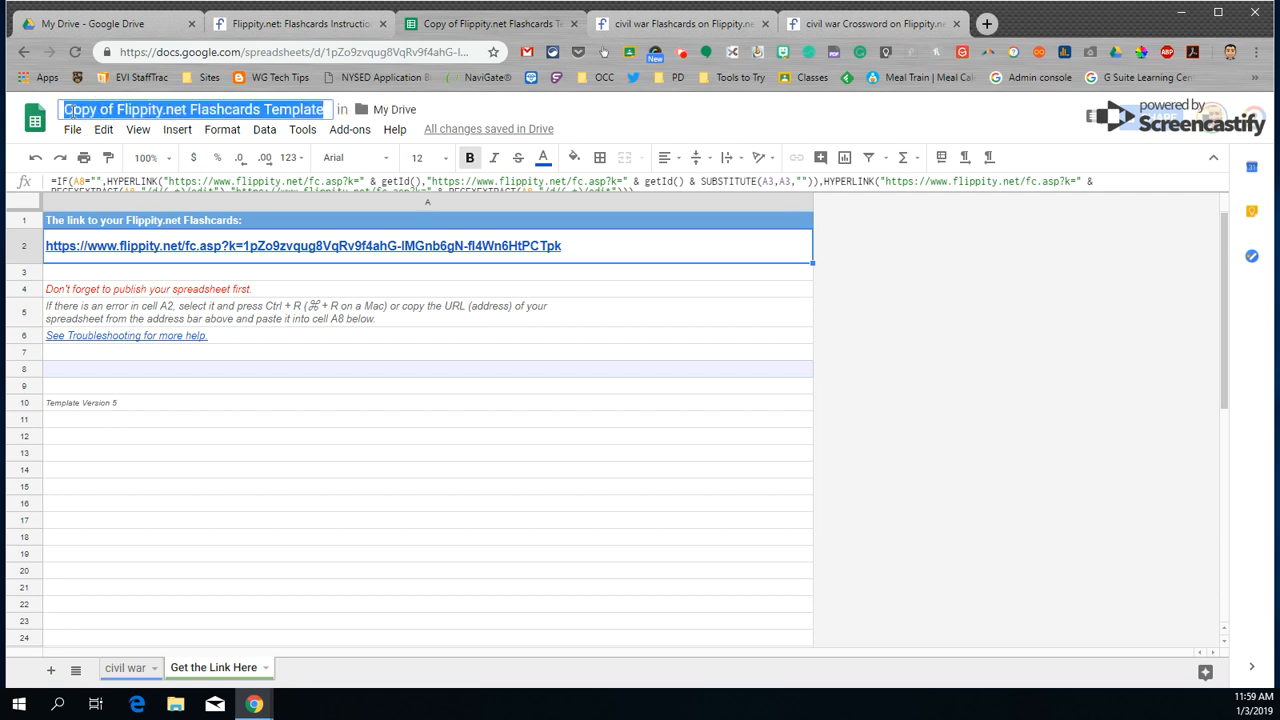
type("civil")
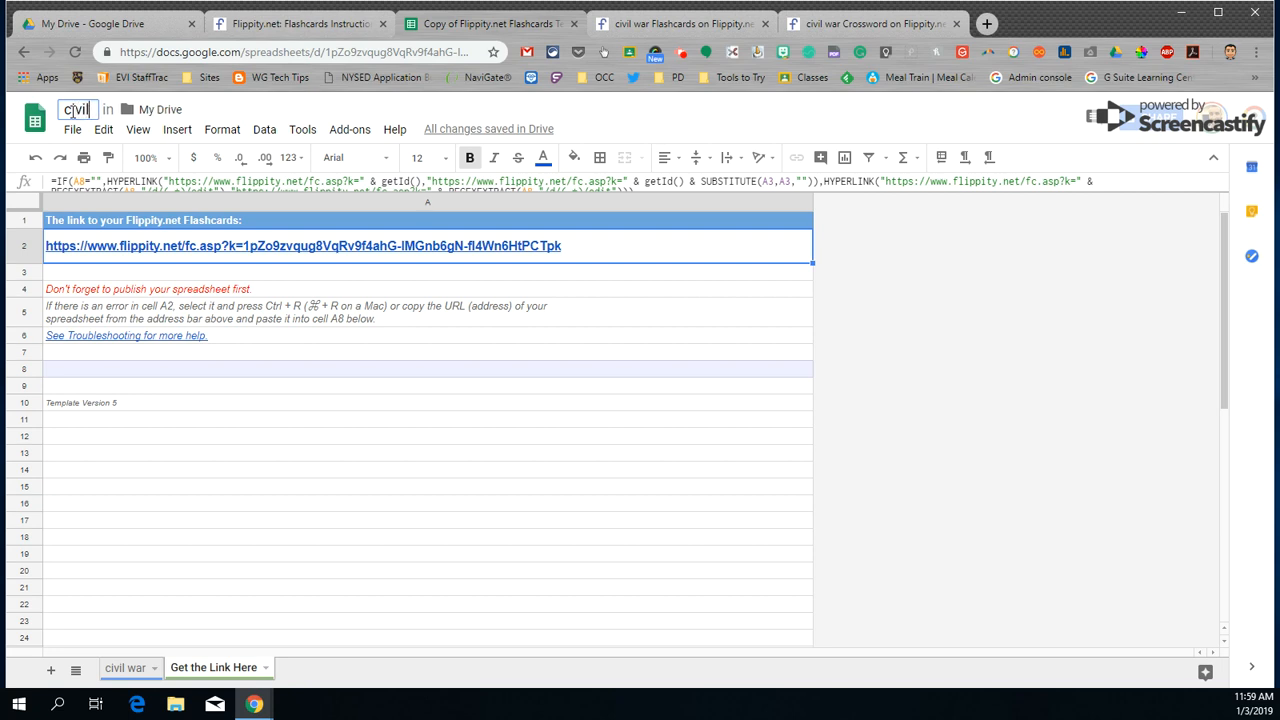
type(" war flash")
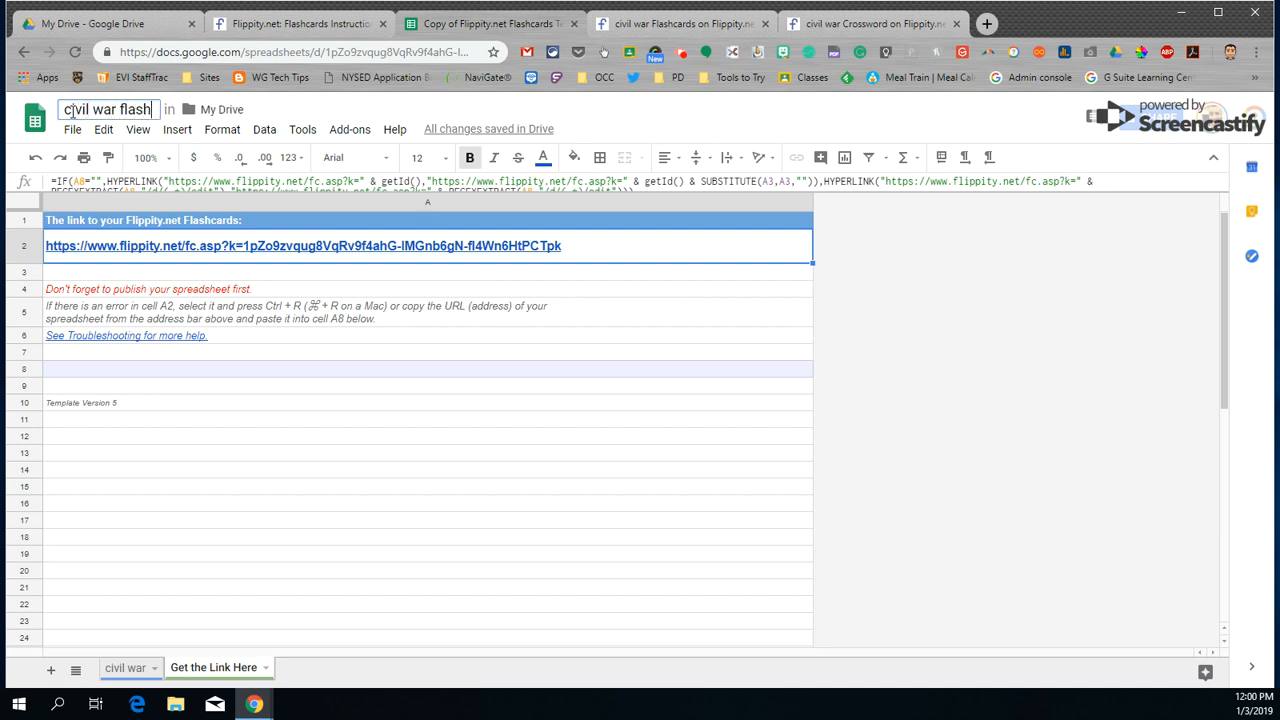
type("cards")
key("Return")
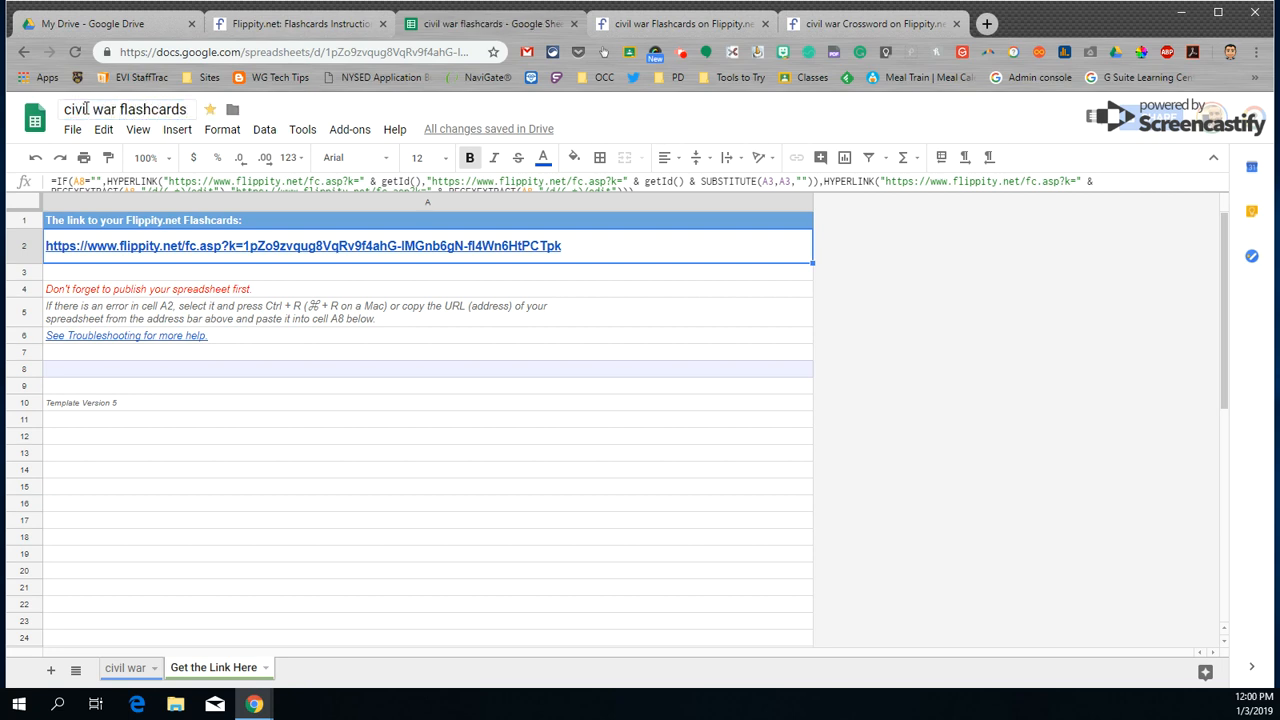
left_click(385, 247)
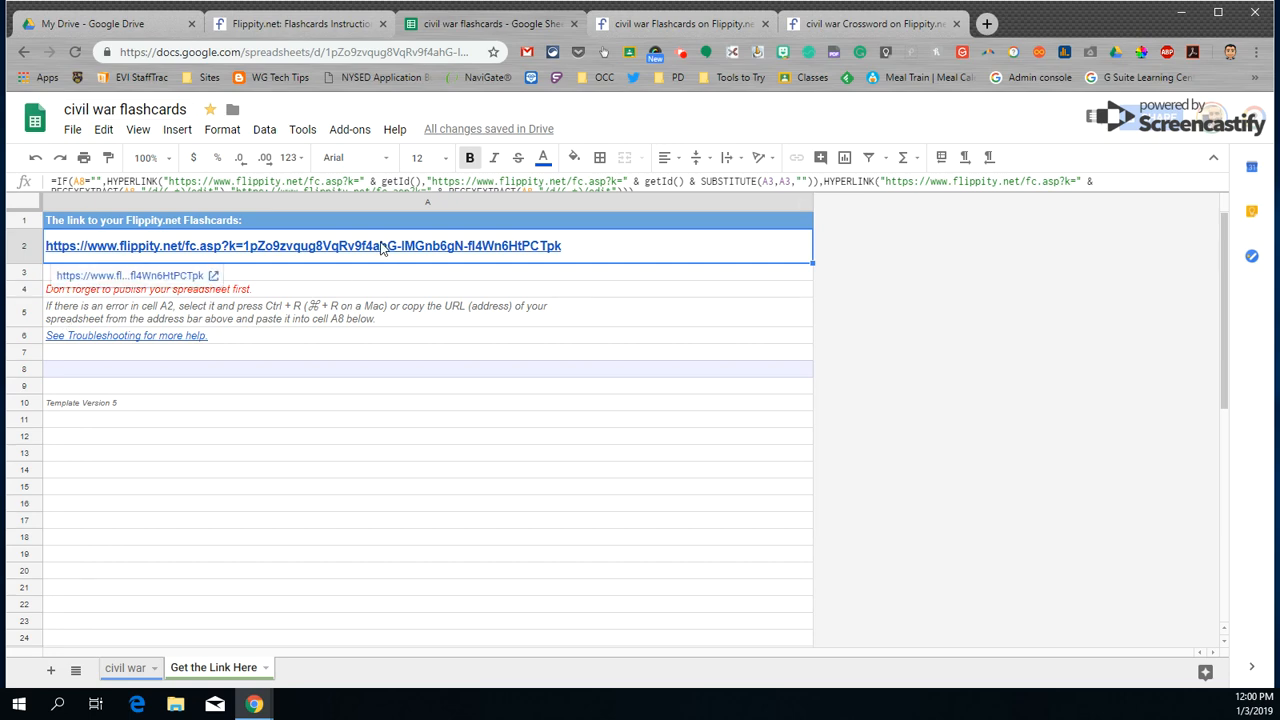
- Go to the Flippity home page, open the Timeline instructions and make a copy of the Timeline template
left_click(295, 28)
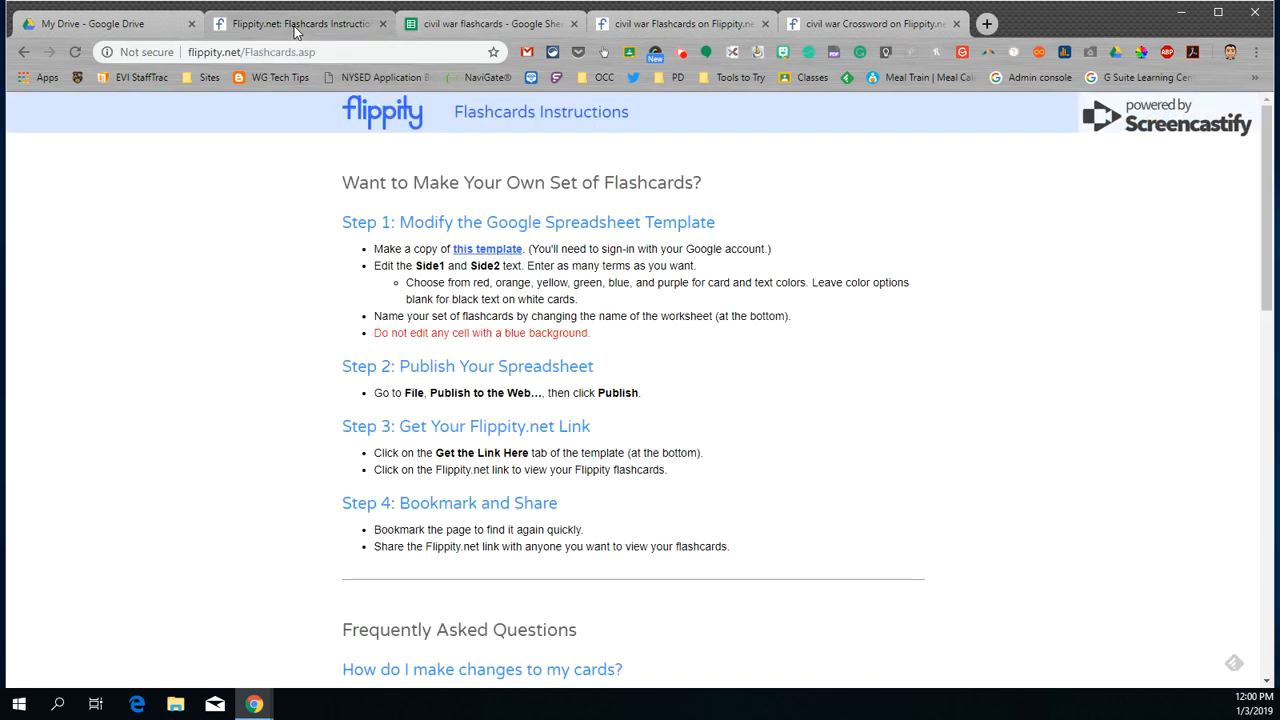
left_click(388, 112)
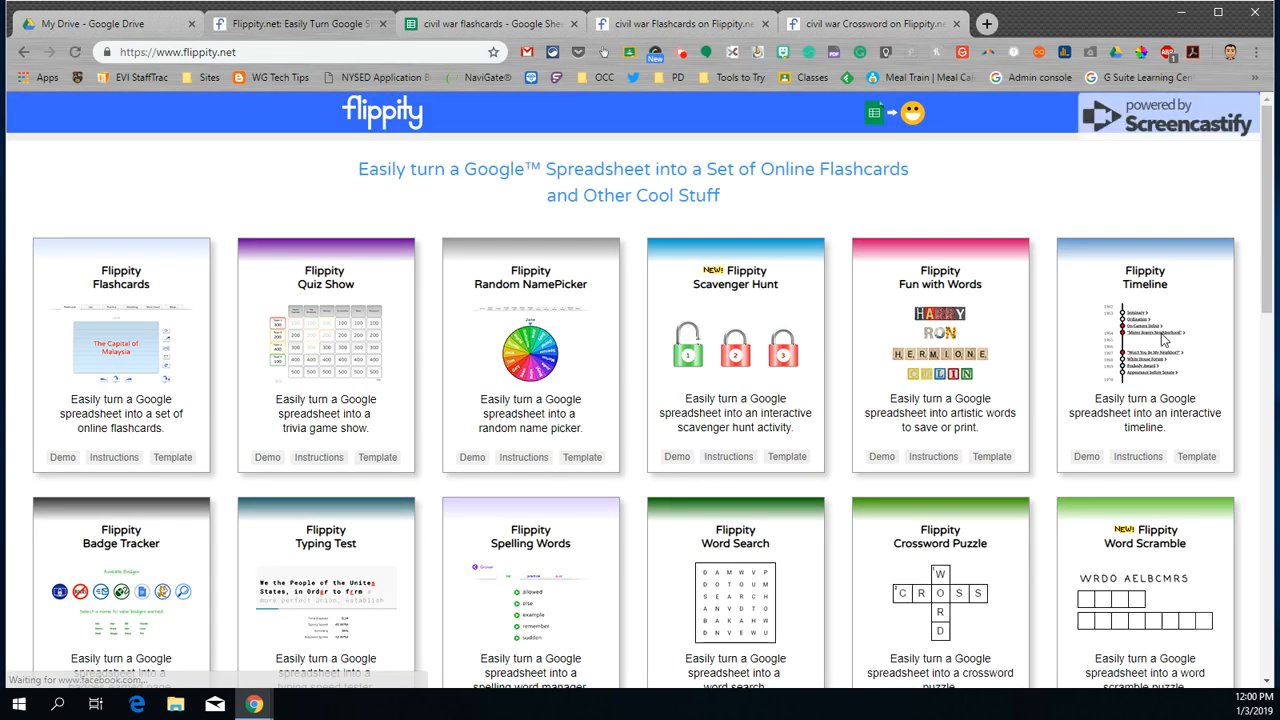
left_click(1140, 458)
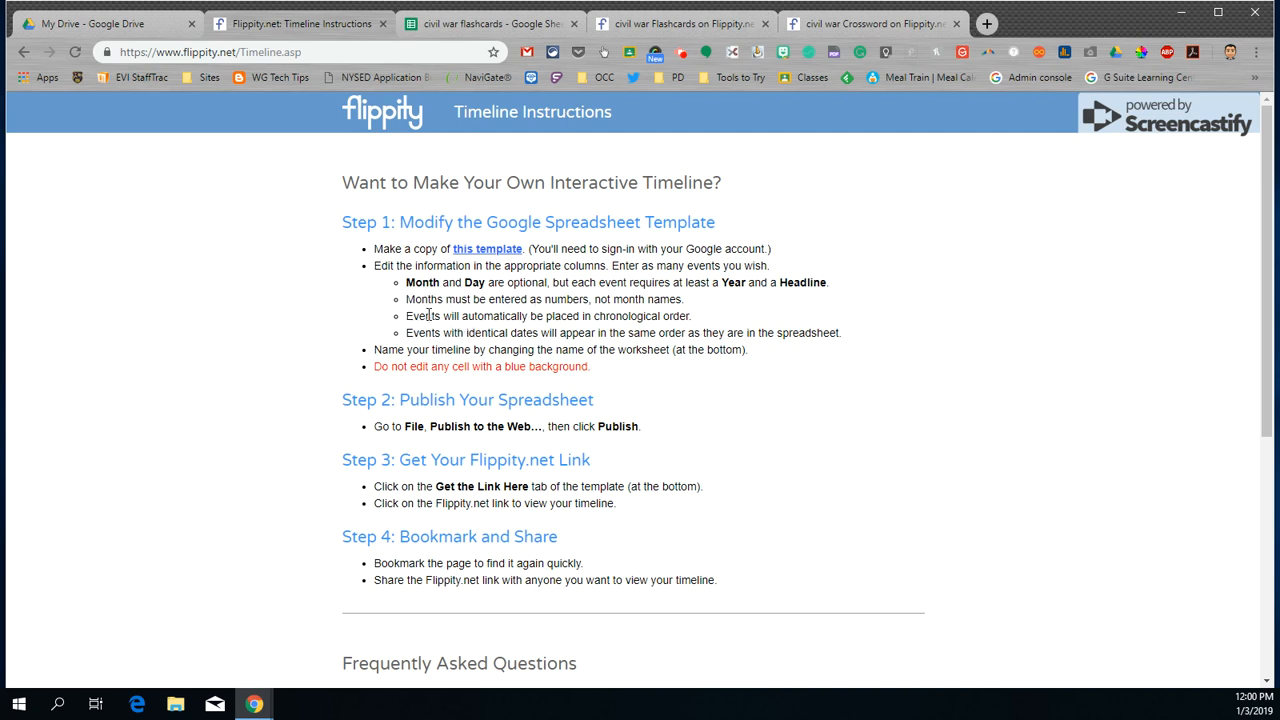
left_click(495, 250)
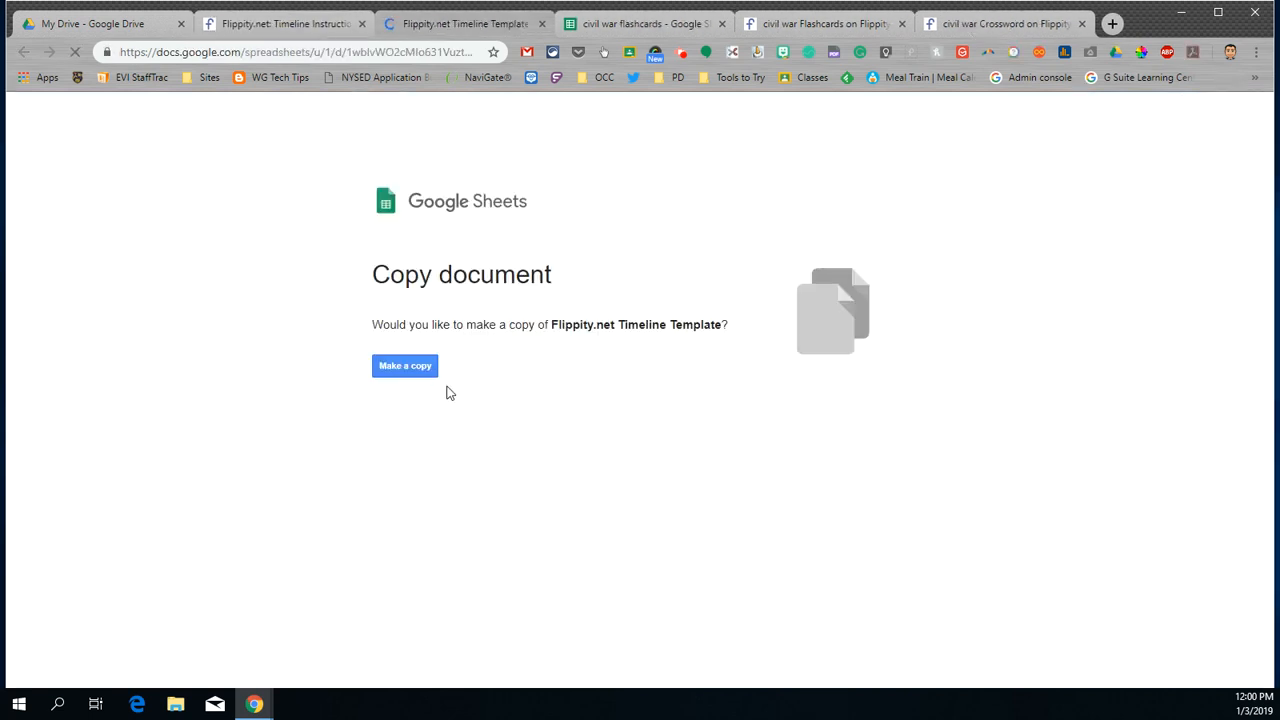
left_click(404, 378)
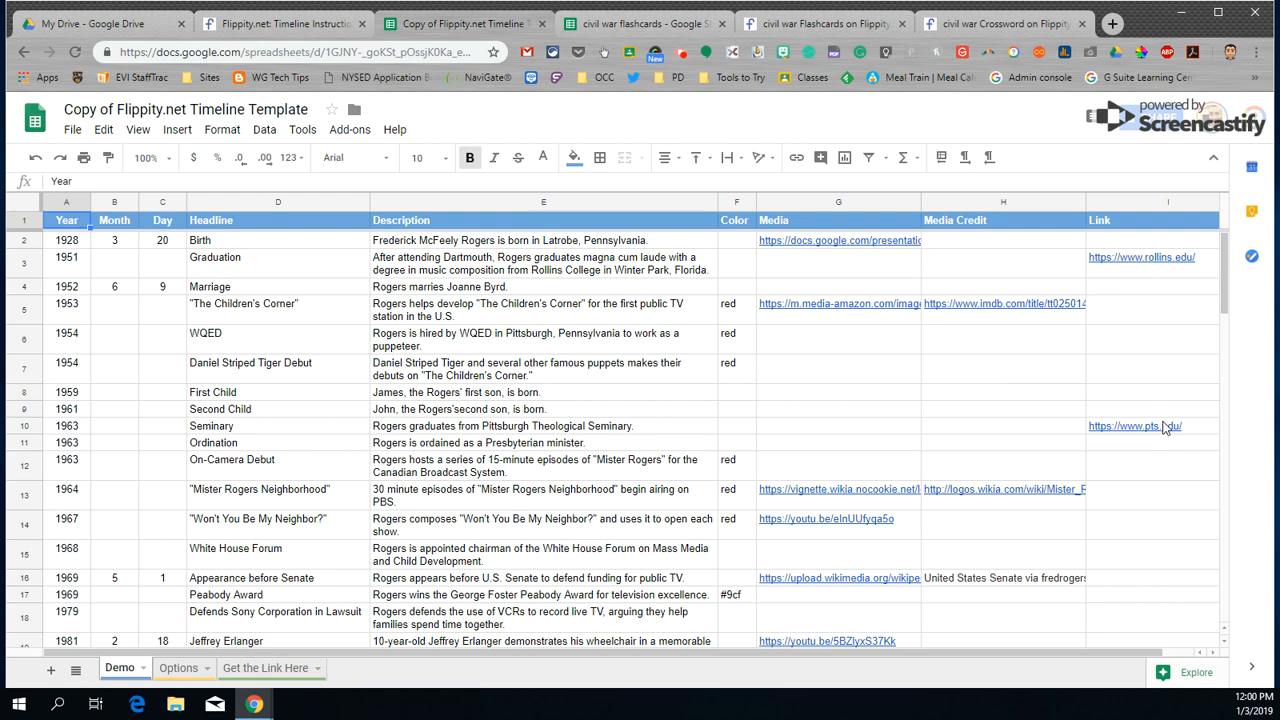
- Publish the entire timeline template copy to the web as a web page and confirm the publication
mouse_move(1163, 428)
left_click(73, 130)
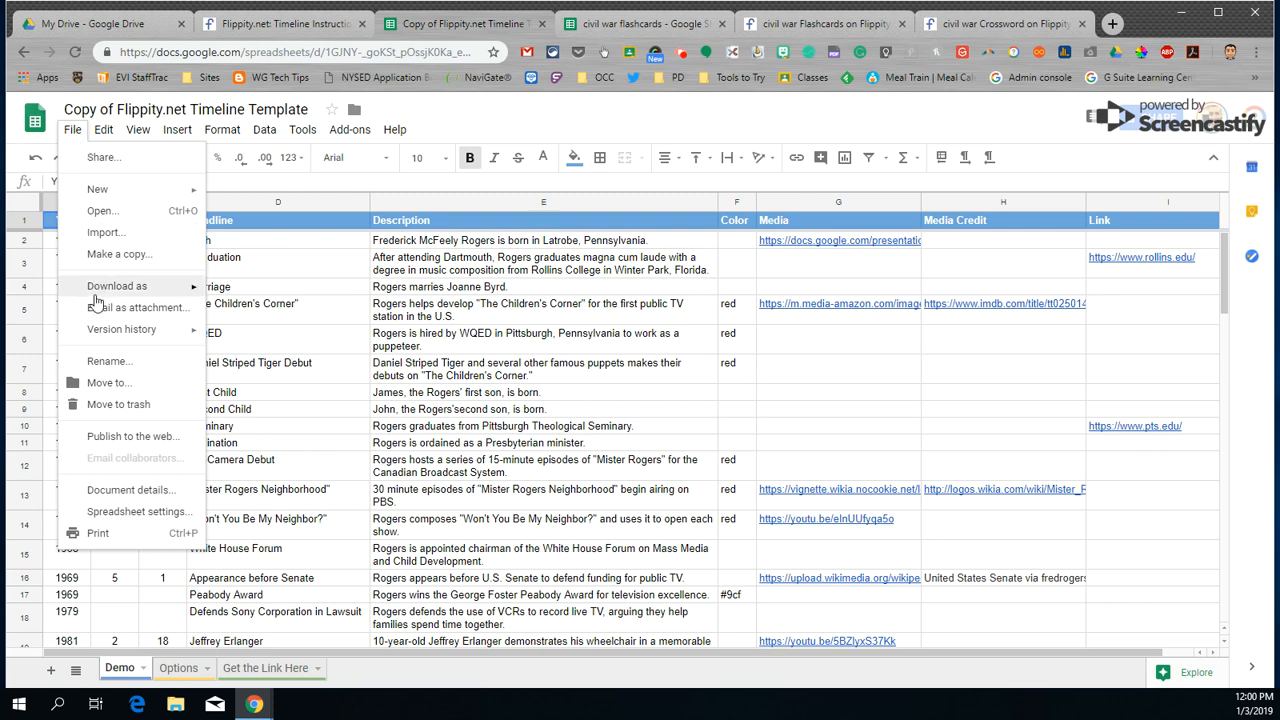
left_click(118, 437)
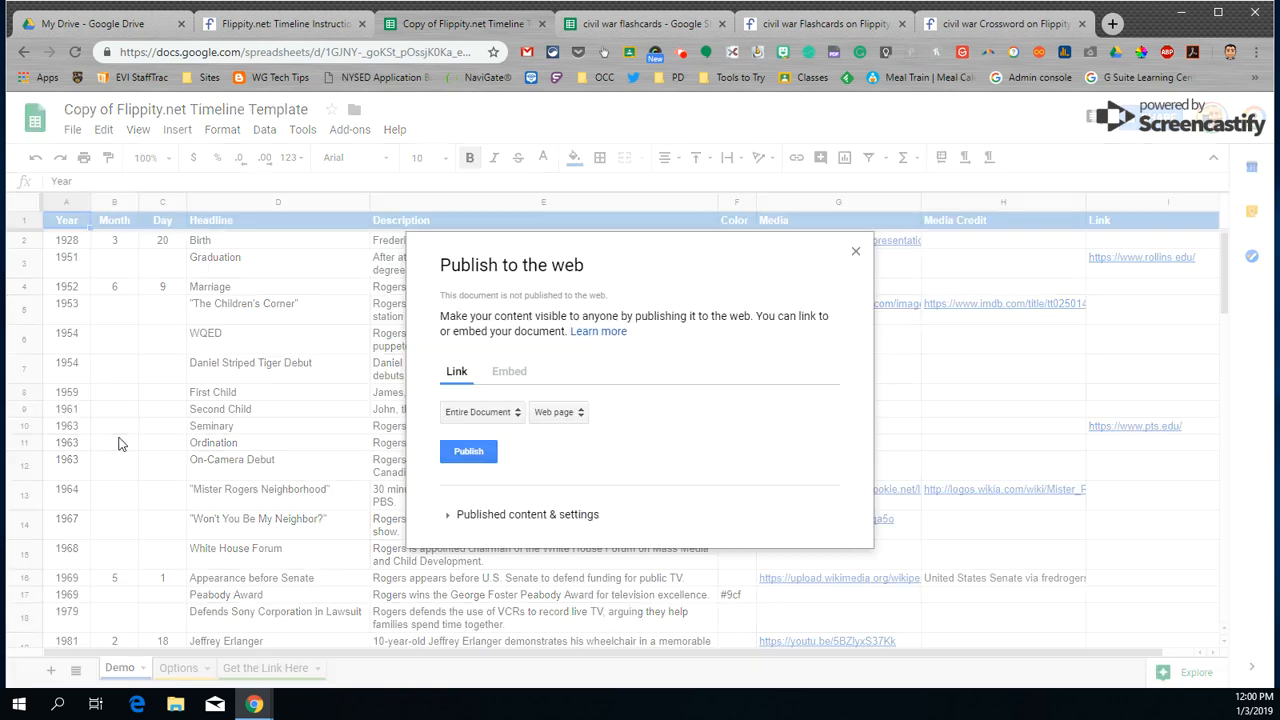
left_click(472, 458)
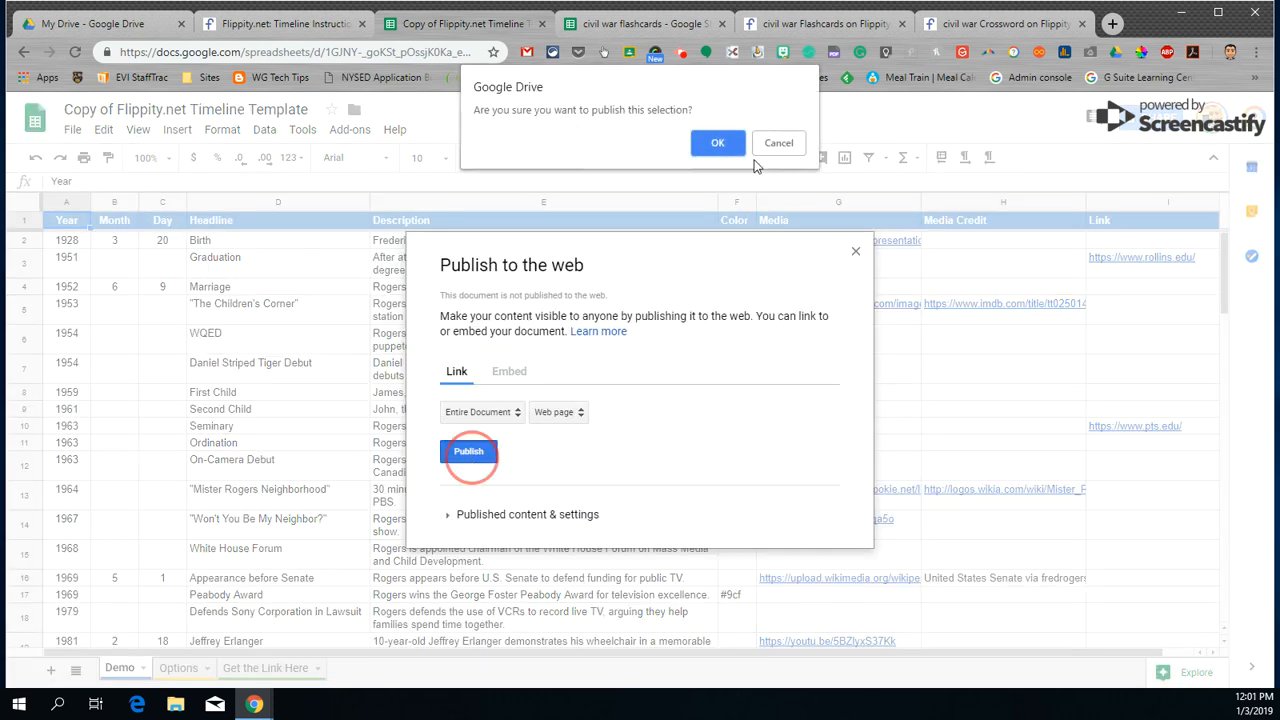
left_click(716, 143)
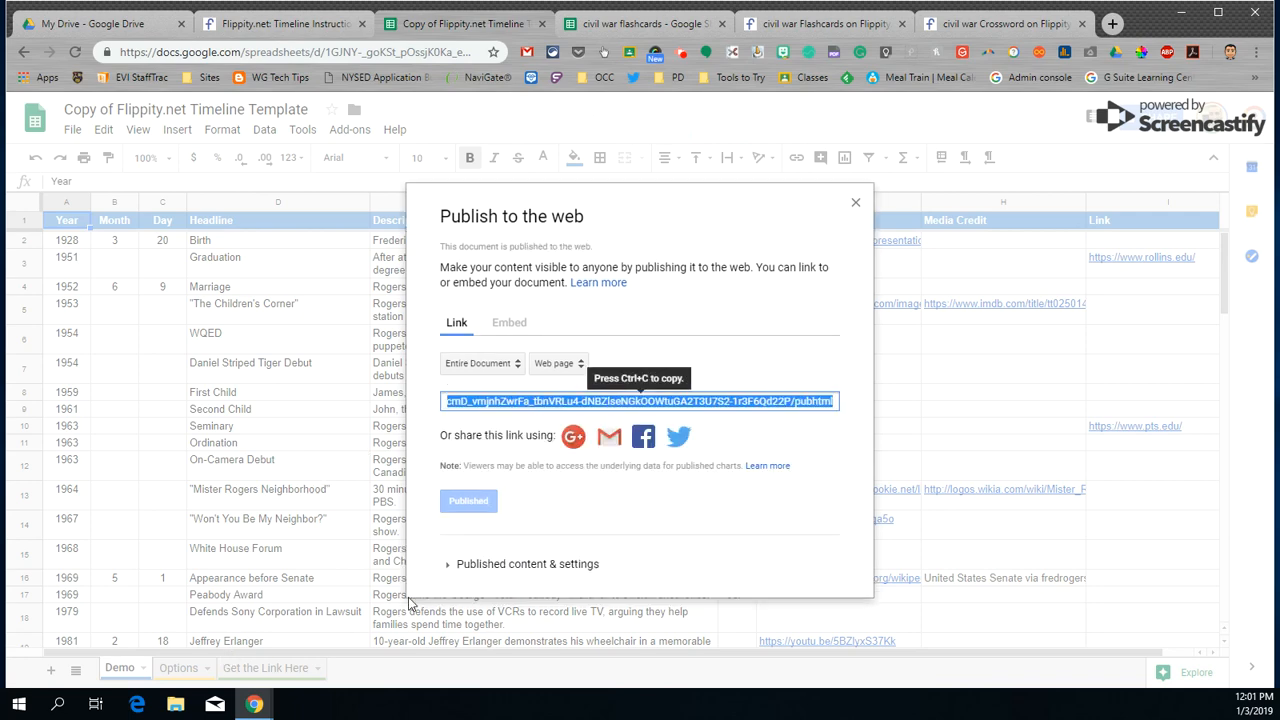
- Dismiss the publishing dialog and open the timeline through the Flippity link on the Get the Link Here sheet
left_click(855, 202)
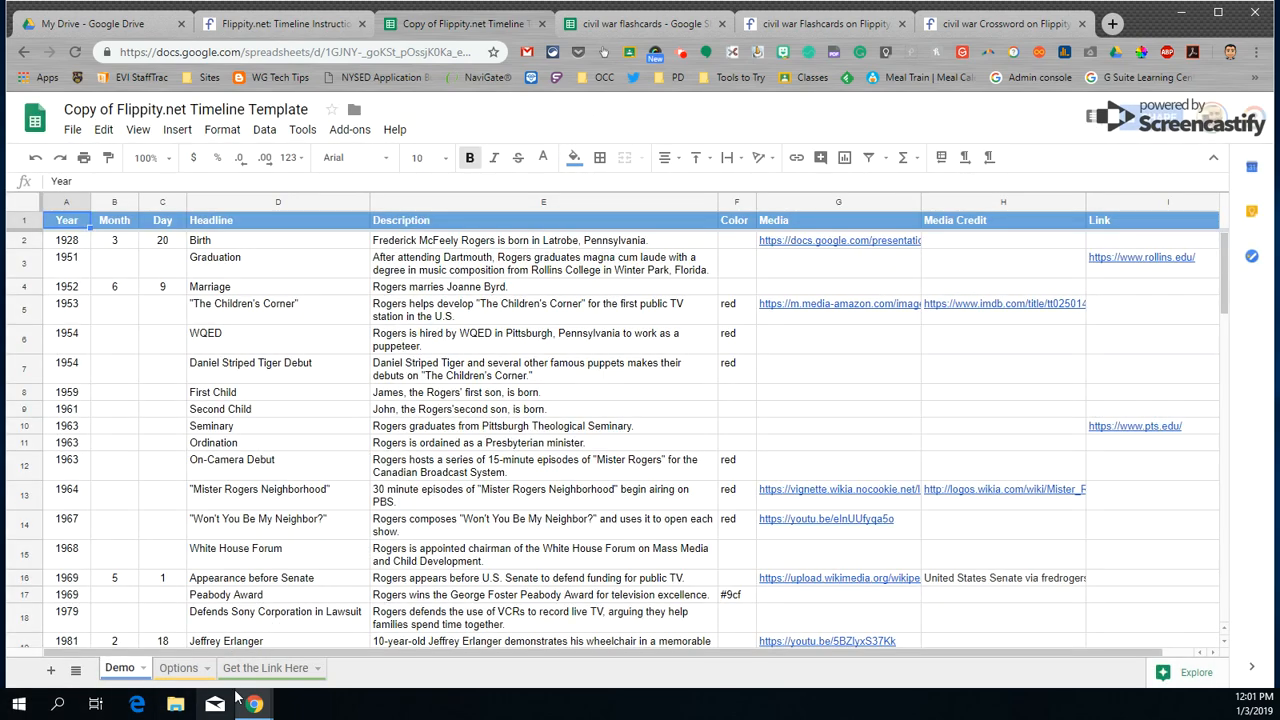
left_click(265, 668)
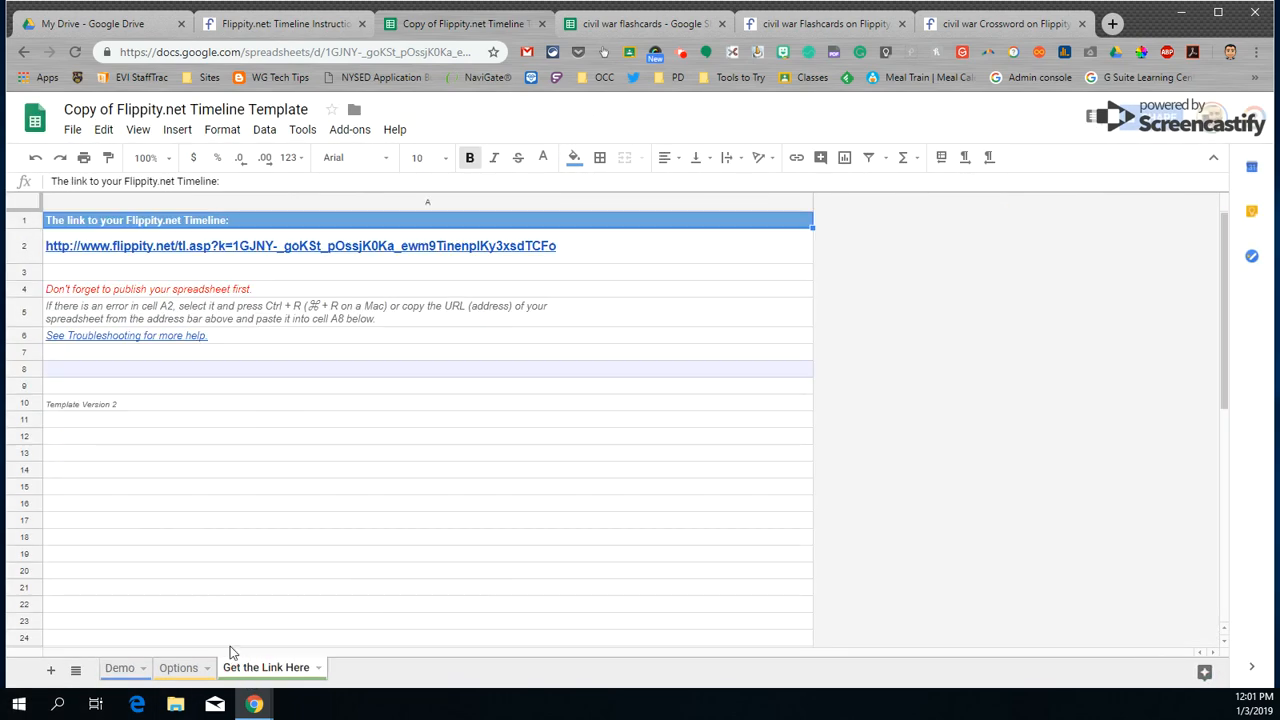
left_click(156, 257)
left_click(150, 277)
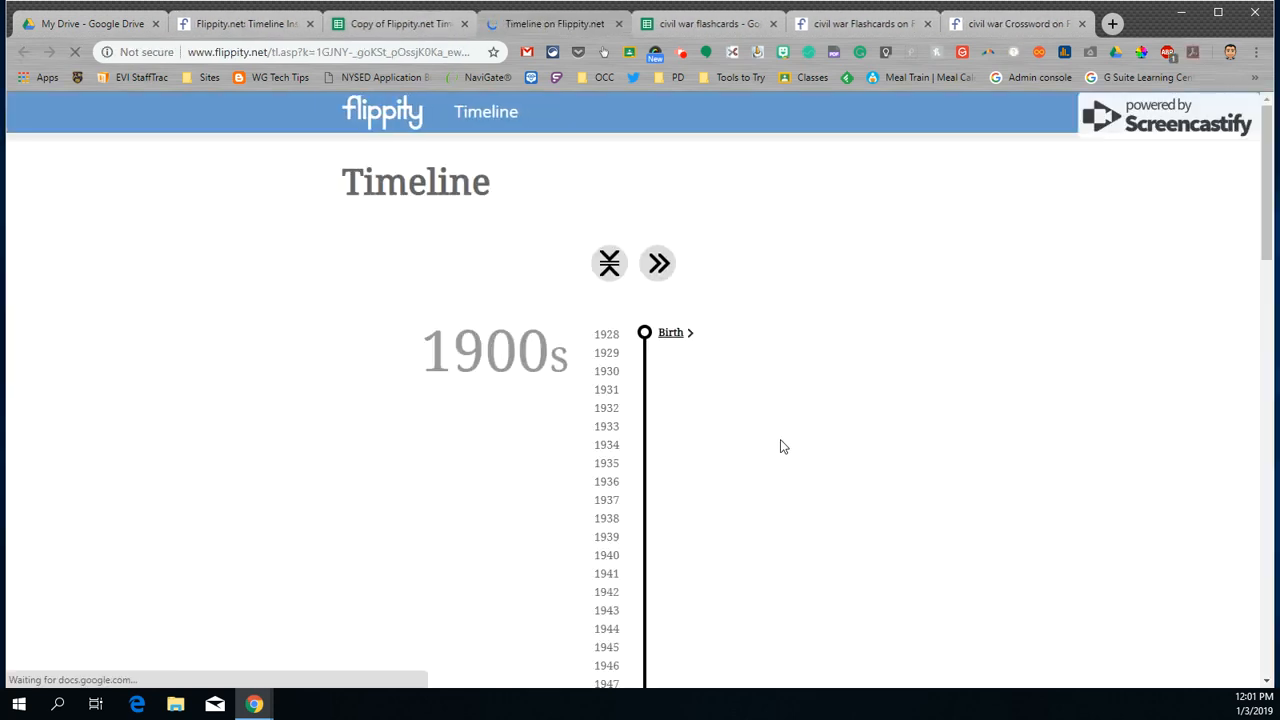
- Expand the Birth, Graduation and Marriage events on the timeline to view their details
left_click(670, 334)
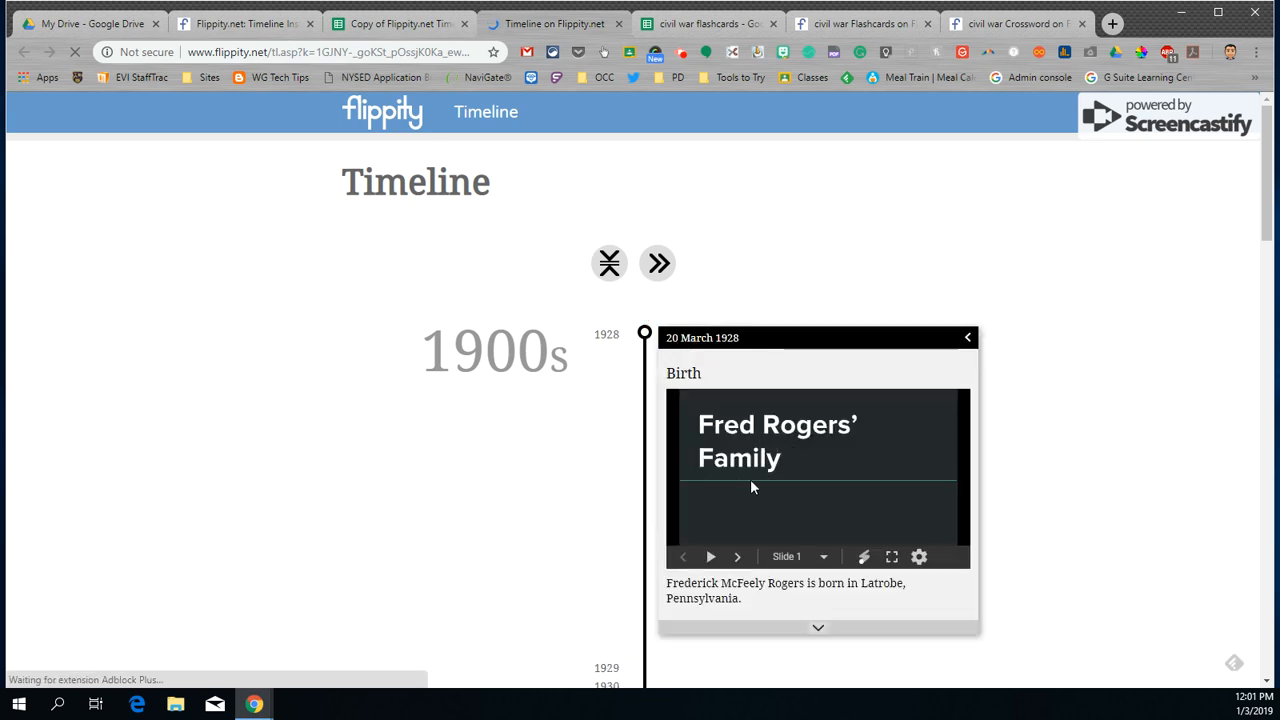
scroll(749, 470, "down", 1)
scroll(743, 391, "down", 5)
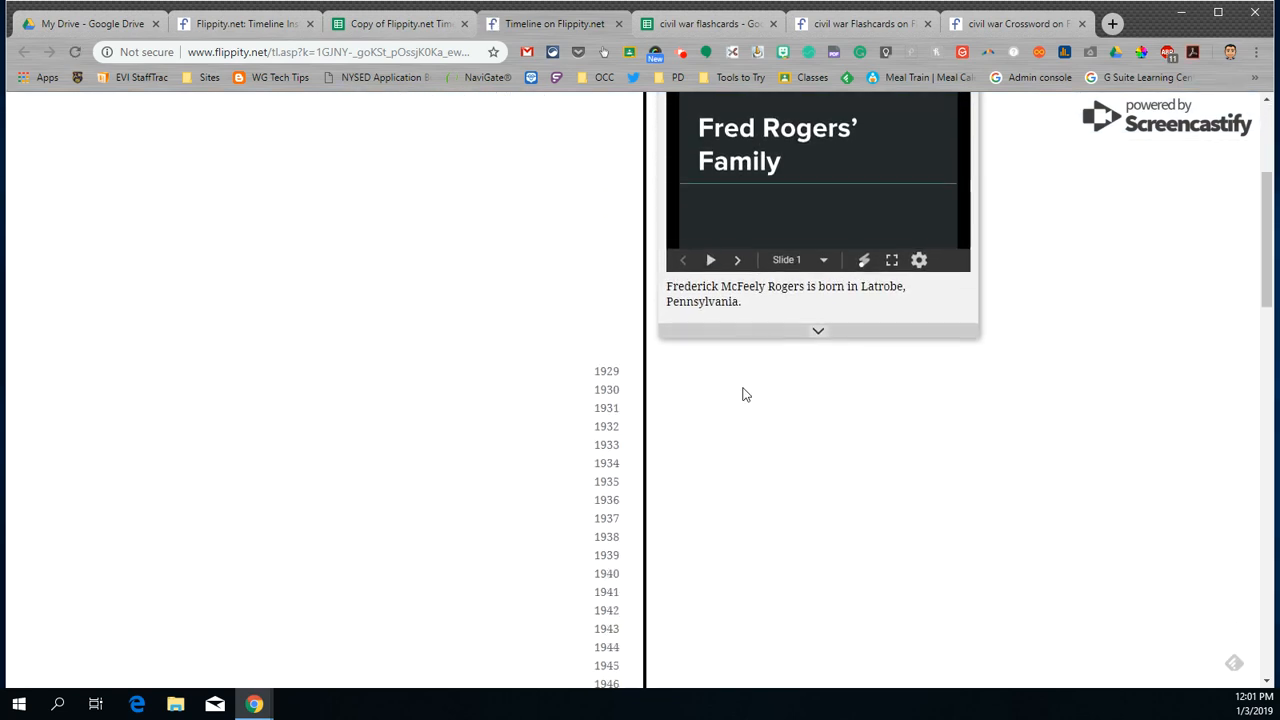
left_click(697, 437)
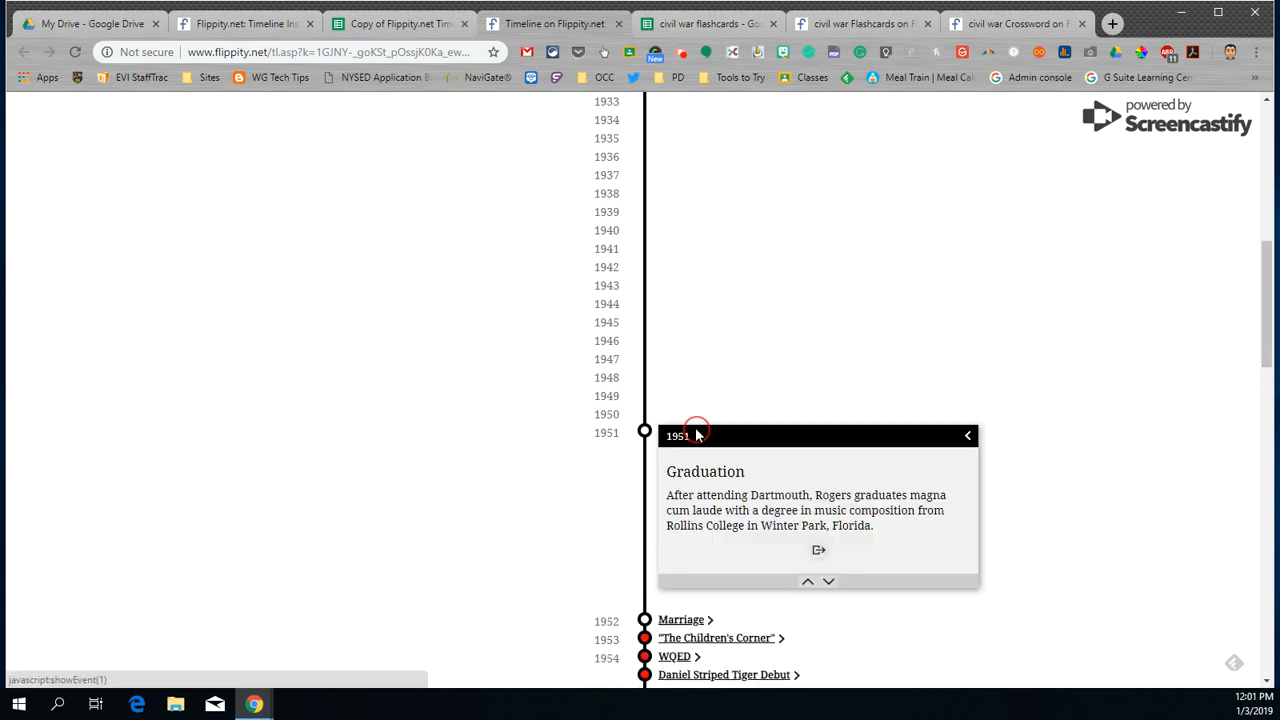
scroll(778, 484, "down", 2)
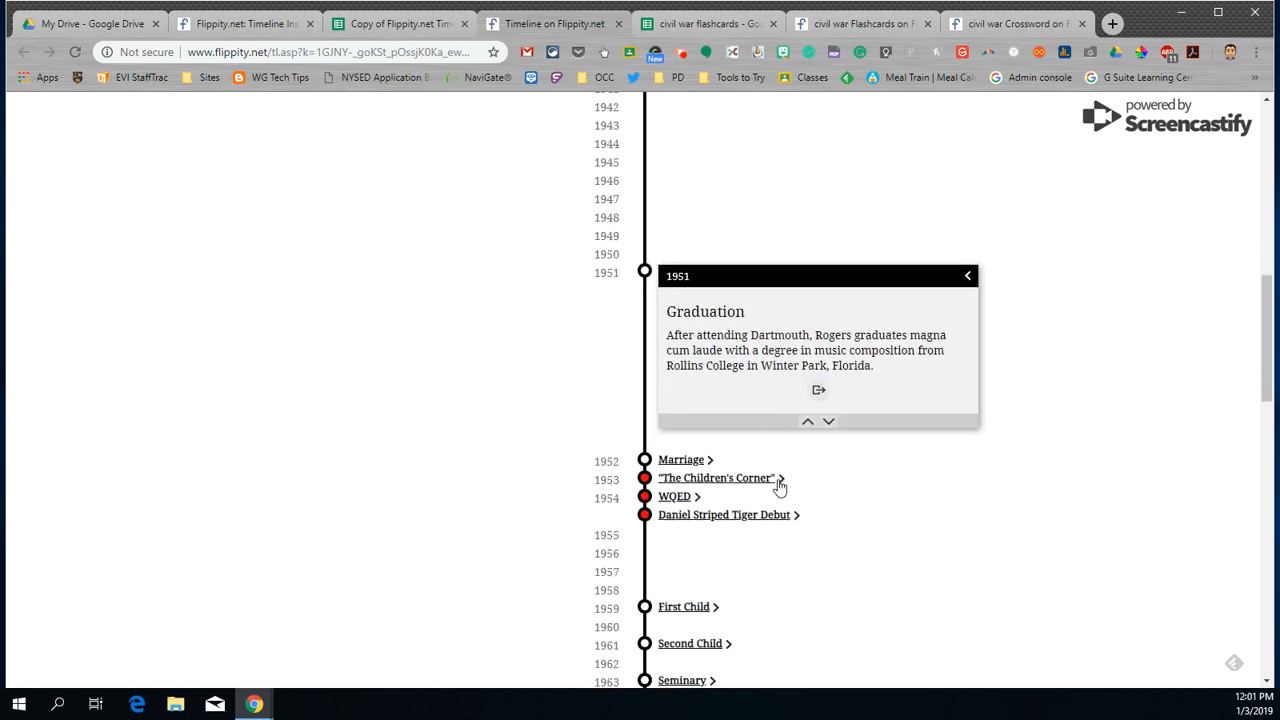
left_click(680, 460)
scroll(708, 400, "down", 2)
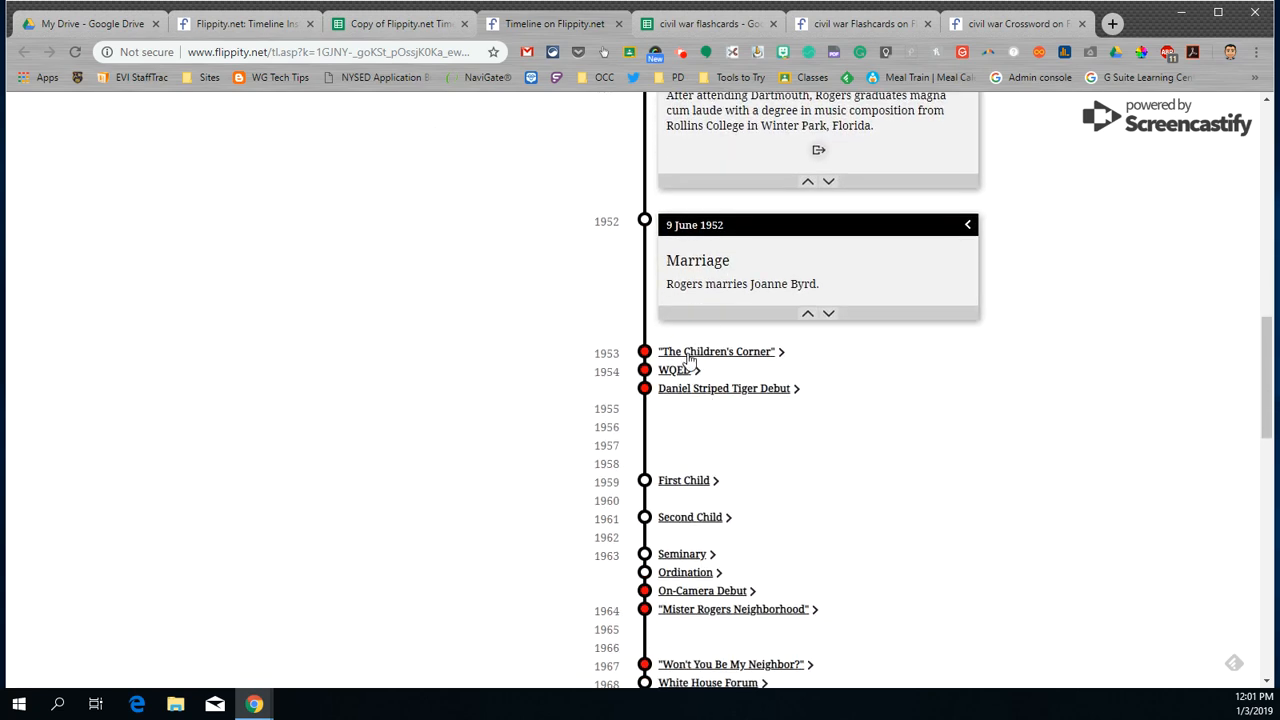
- Expand "The Children's Corner", WQED and Daniel Striped Tiger Debut events, and look over the remaining timeline entries
left_click(690, 353)
scroll(783, 472, "down", 2)
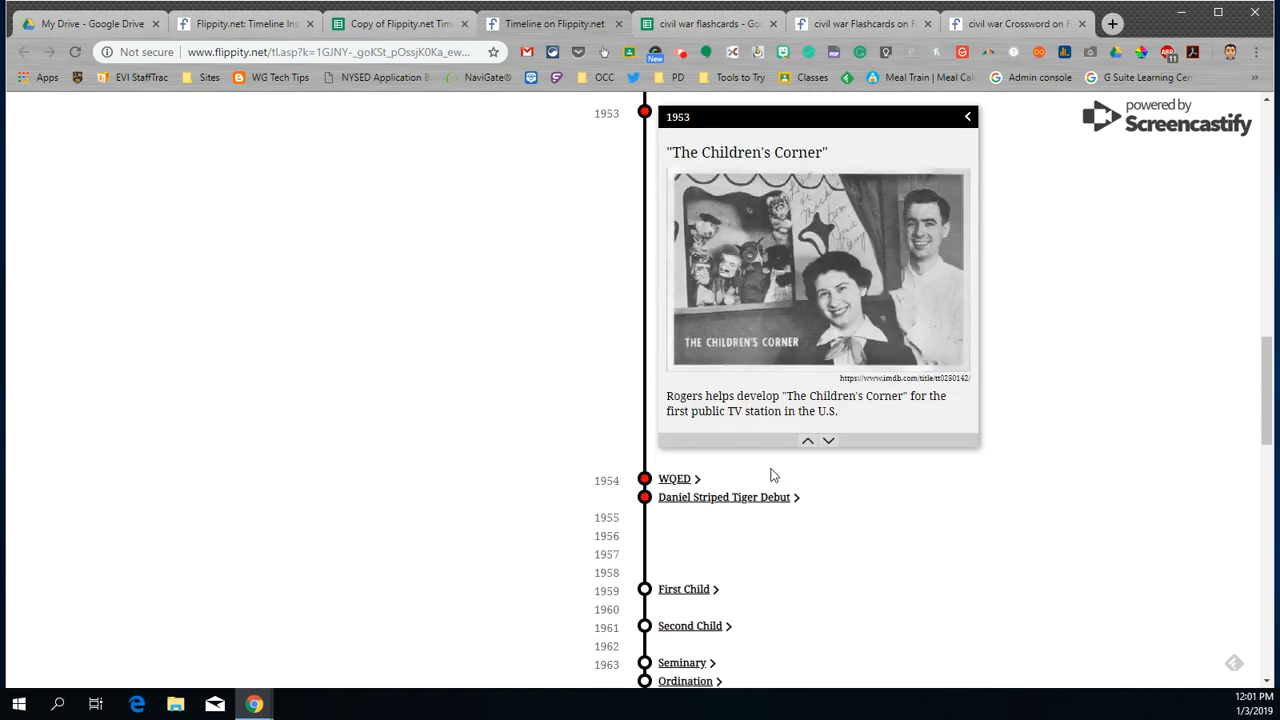
left_click(675, 484)
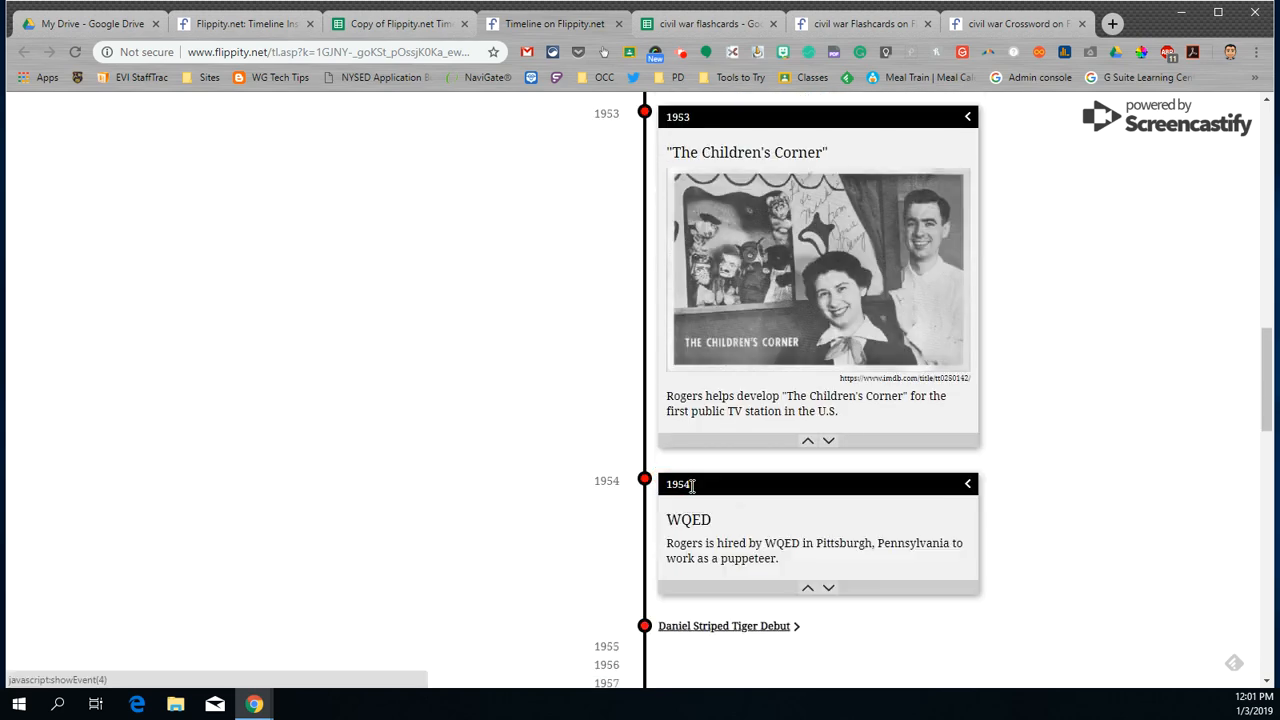
scroll(786, 531, "down", 2)
left_click(698, 390)
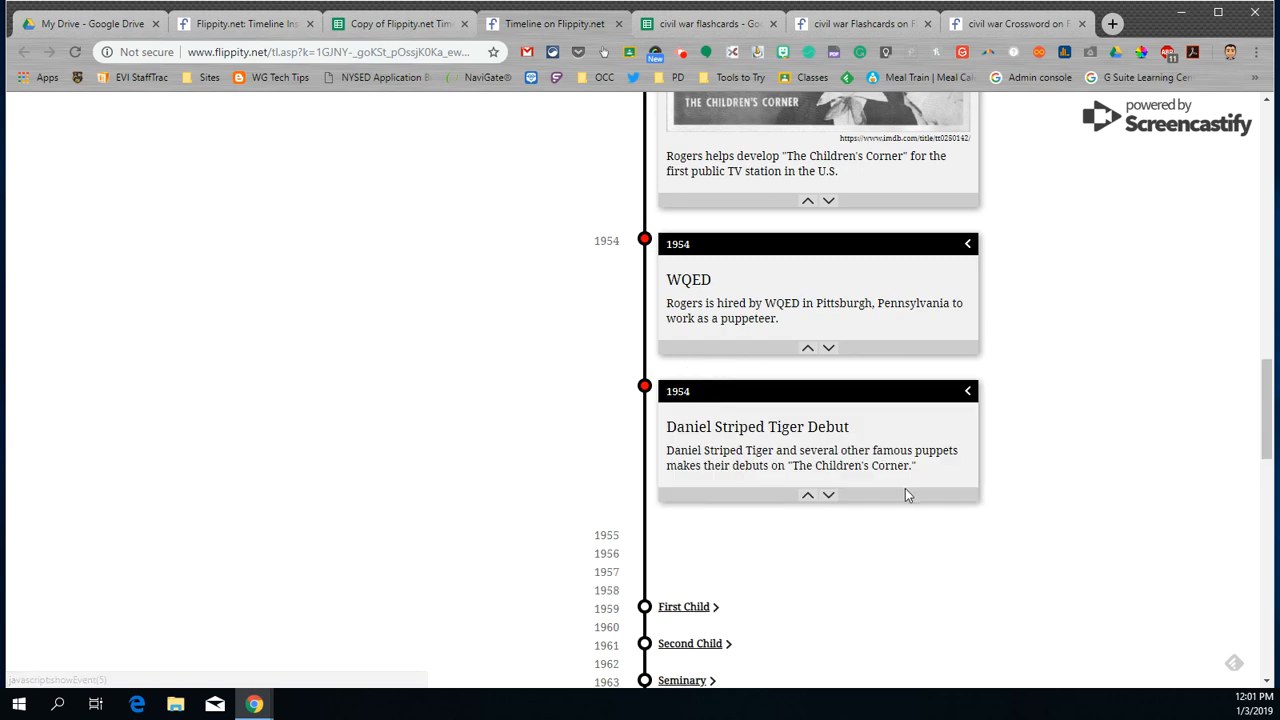
scroll(780, 437, "down", 8)
scroll(754, 438, "up", 9)
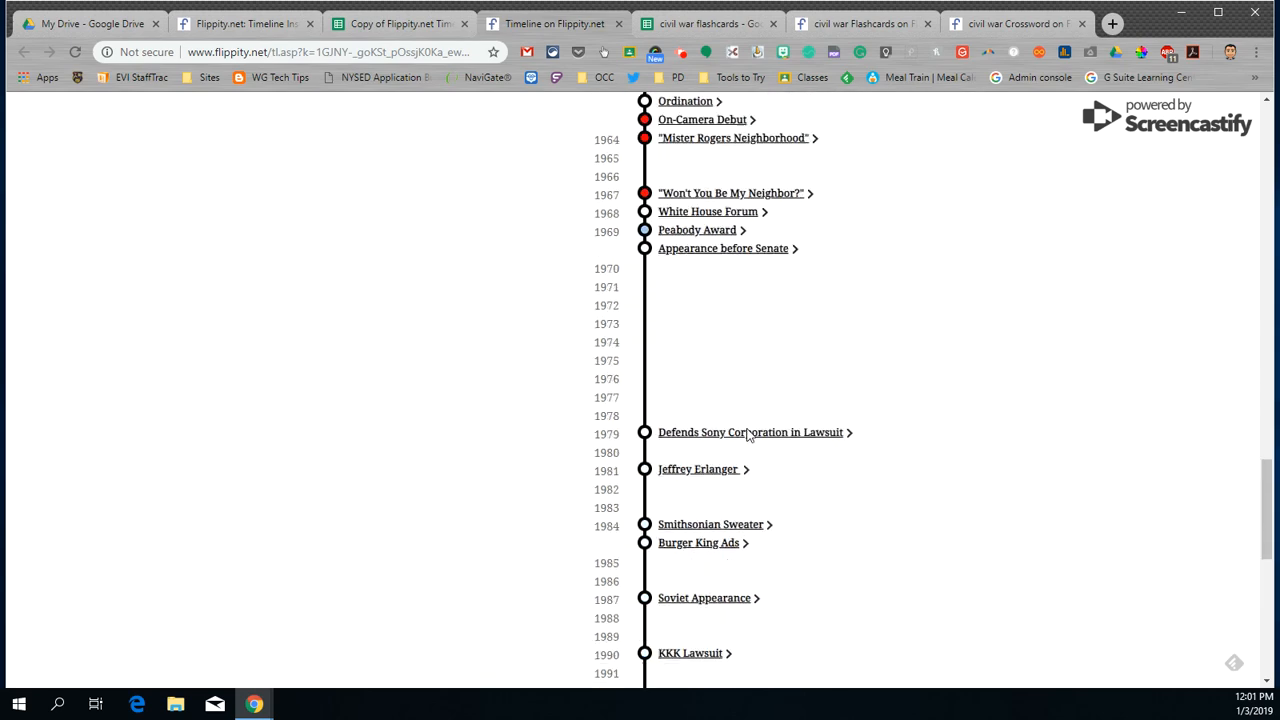
- Return from the timeline to the Flippity home page and look over the available activity templates
left_click(403, 23)
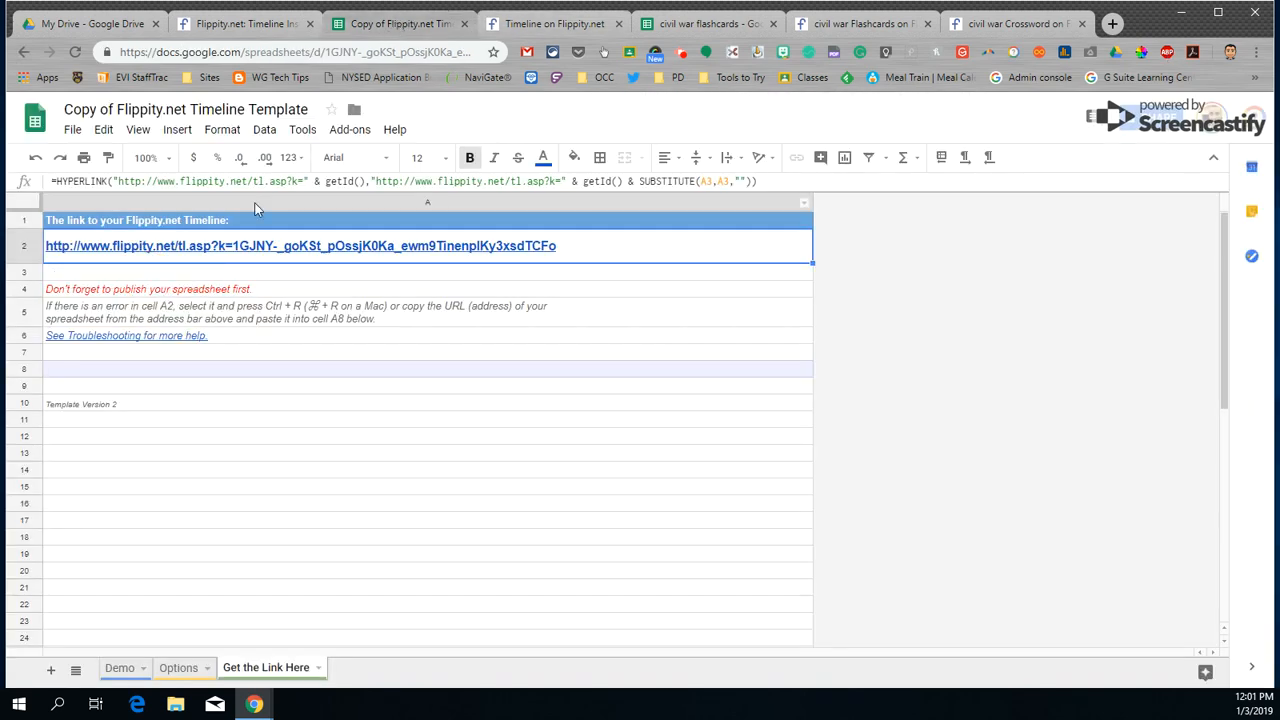
left_click(252, 26)
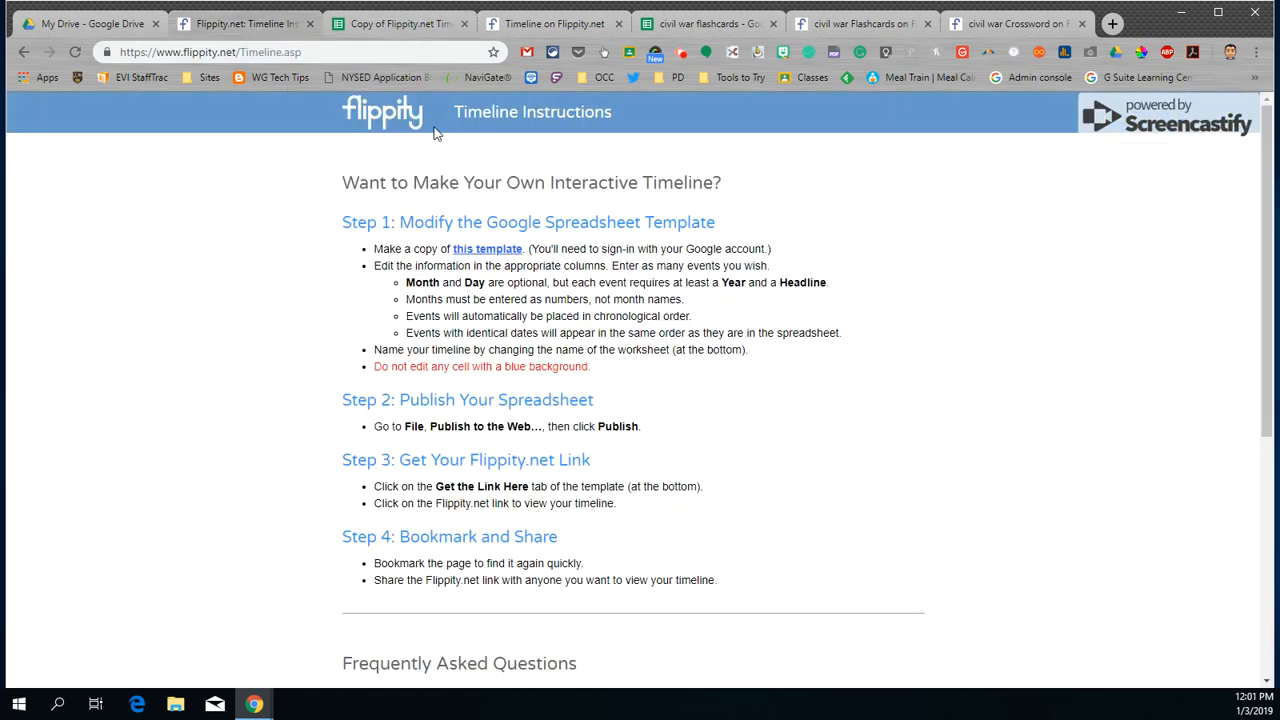
left_click(394, 109)
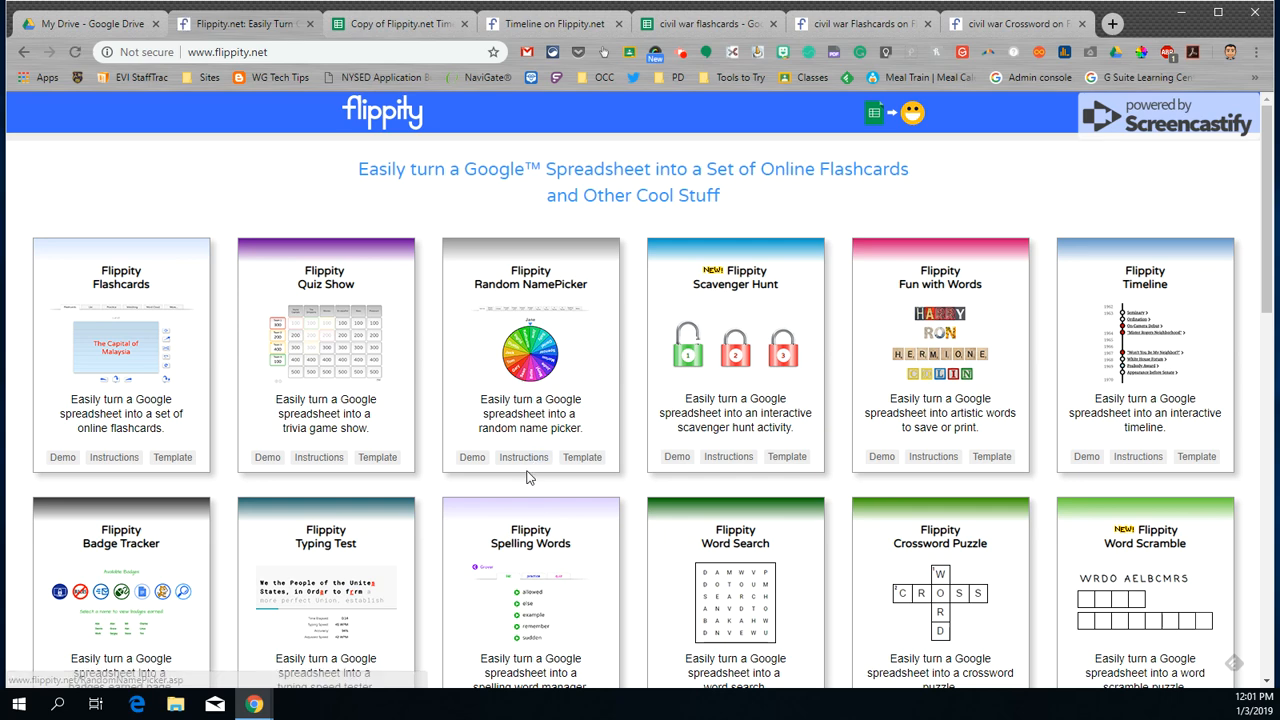
scroll(528, 477, "down", 1)
scroll(525, 478, "down", 1)
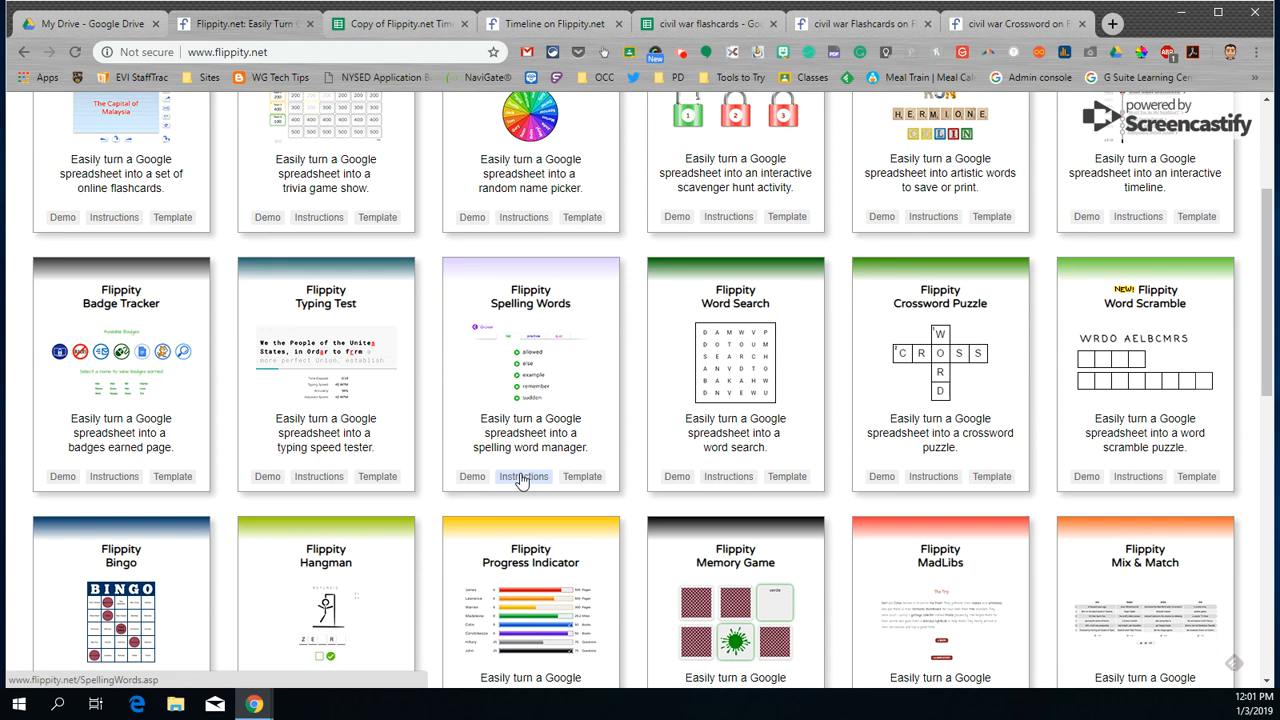
scroll(520, 480, "up", 2)
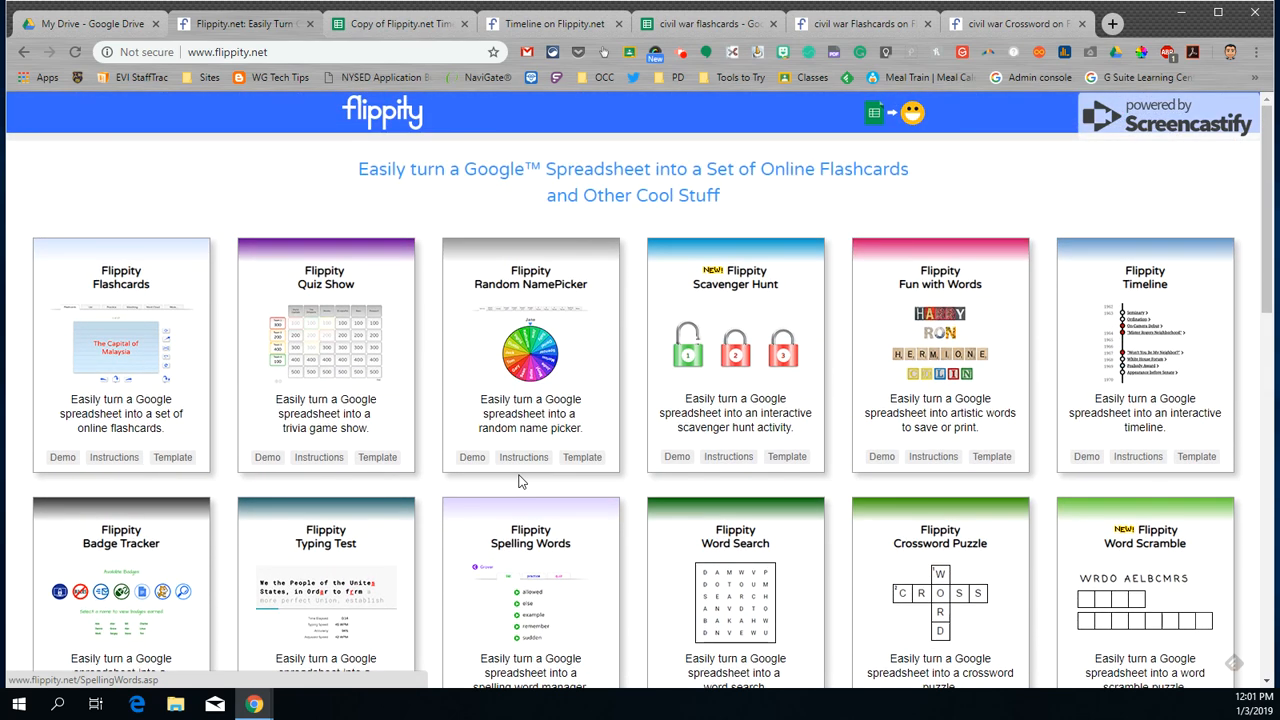